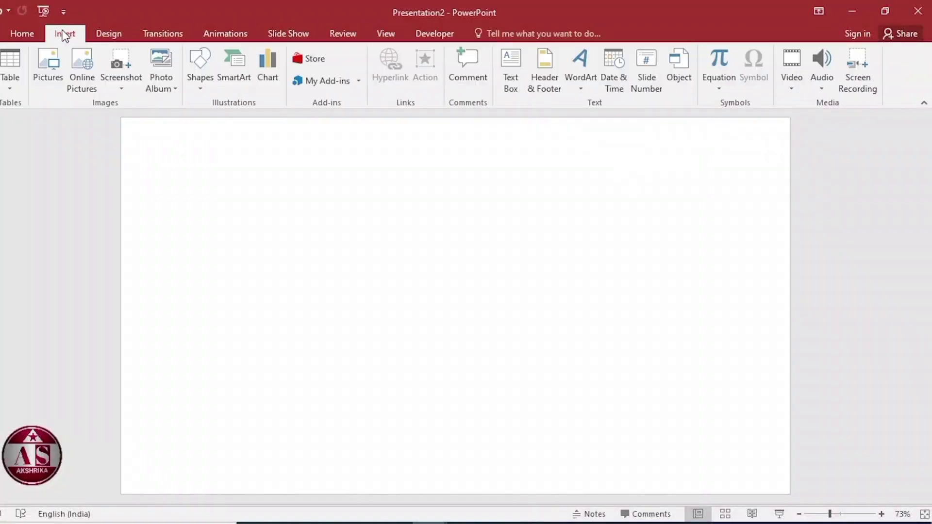
Draw a rounded rectangle and size it to an 8 × 8 cm square
click(201, 81)
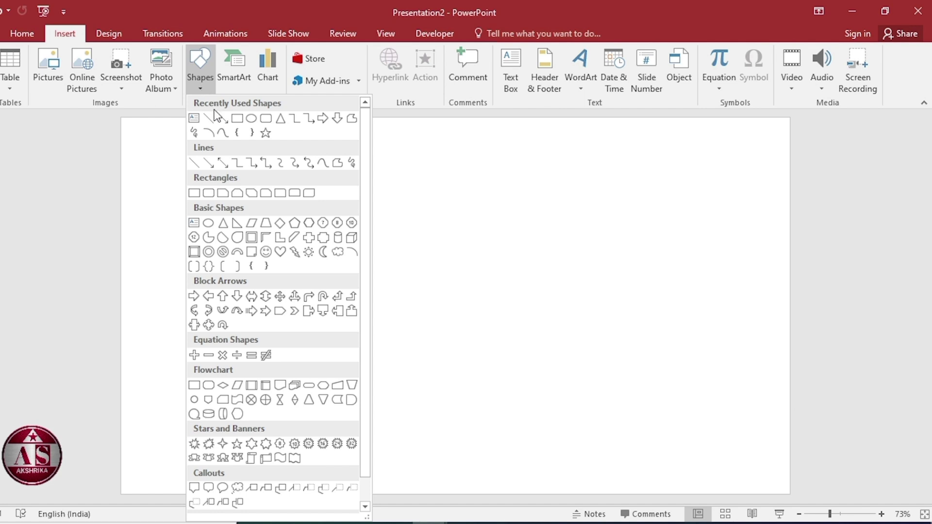
click(266, 118)
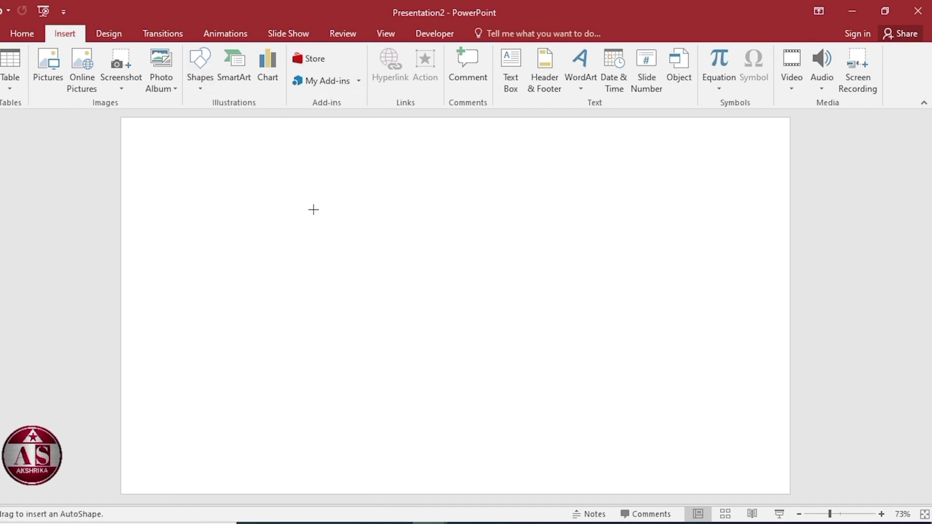
drag(322, 214, 421, 302)
click(750, 58)
text(8)
key(Tab)
text(8)
key(Return)
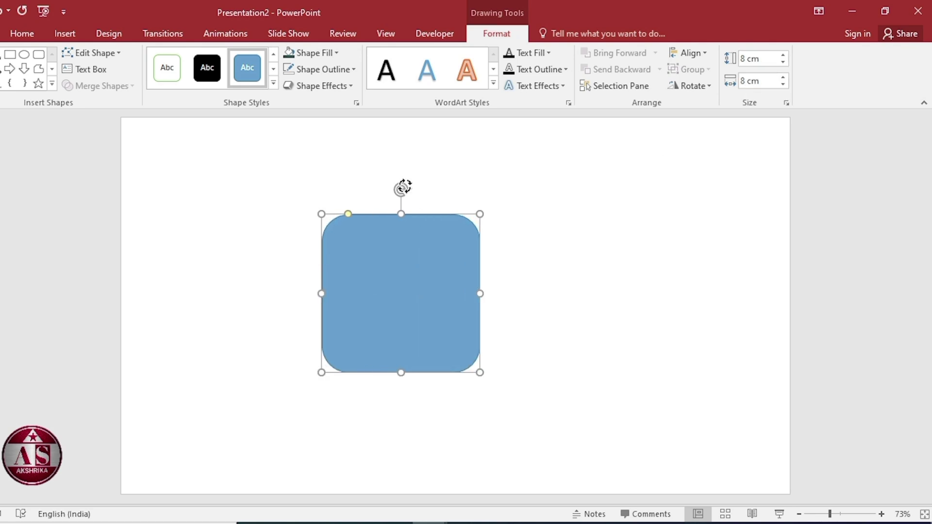
Tilt the square clockwise and centre it horizontally and vertically on the slide
mouse_move(402, 189)
mouse_down()
mouse_move(482, 214)
mouse_move(509, 251)
mouse_up()
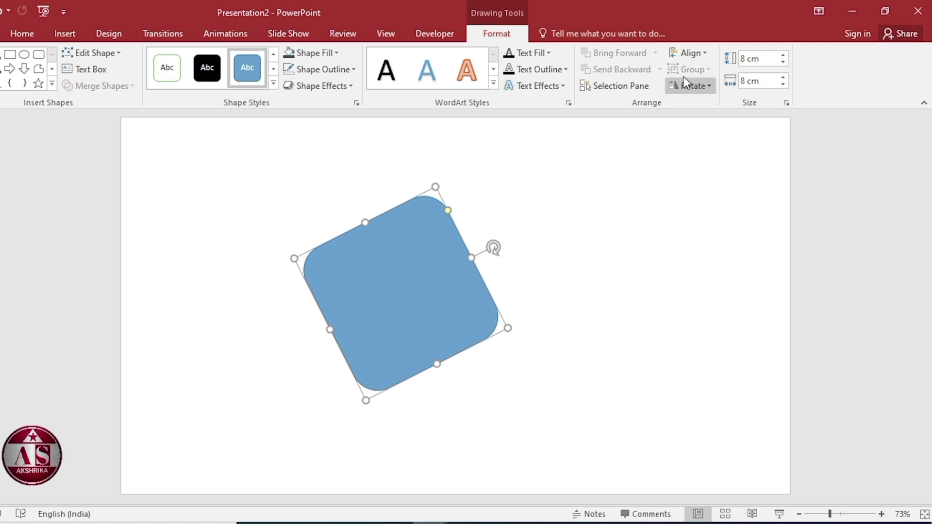
click(695, 56)
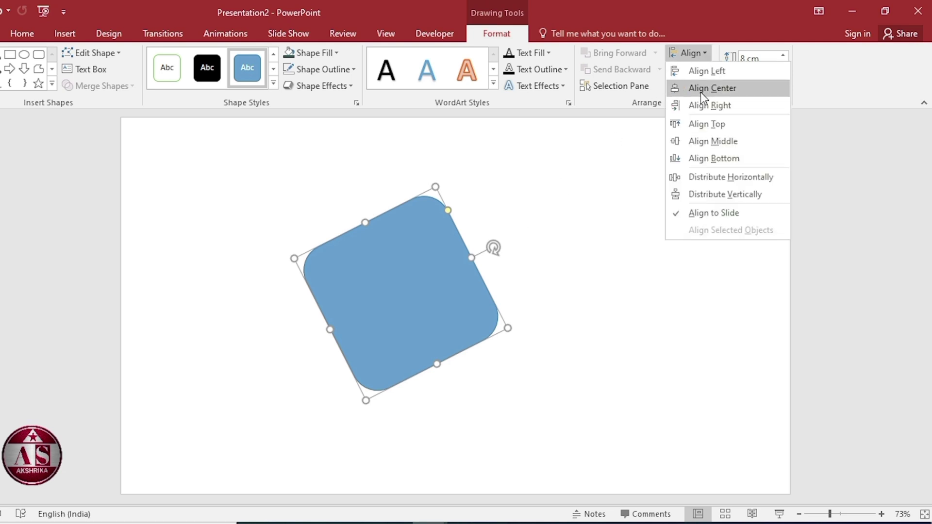
click(700, 90)
click(699, 52)
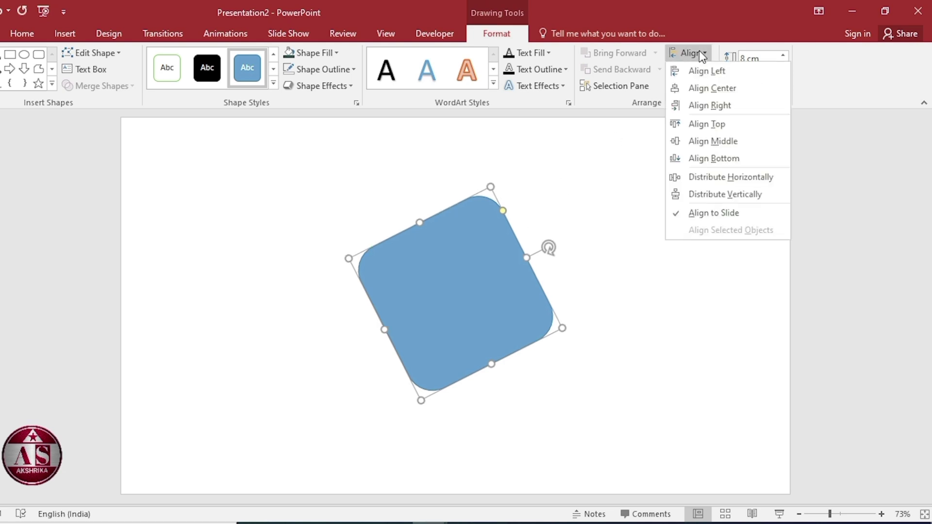
click(695, 142)
Duplicate the big square as a 5 × 5 cm tile placed to its left
key(ctrl+d)
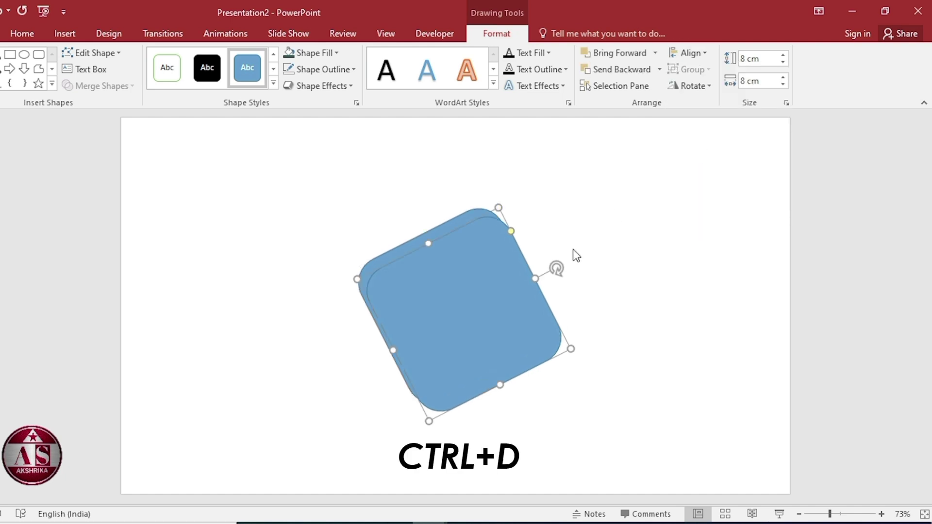
click(757, 59)
text(5)
key(Return)
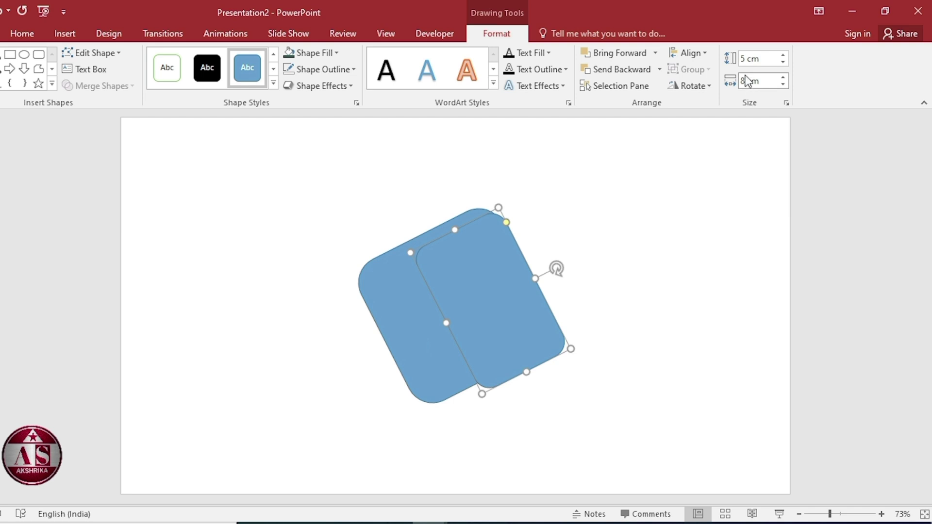
click(747, 79)
text(5)
key(Return)
drag(480, 276, 278, 278)
Build a column of three 5 cm tiles and duplicate the column for the other side
key(ctrl+d)
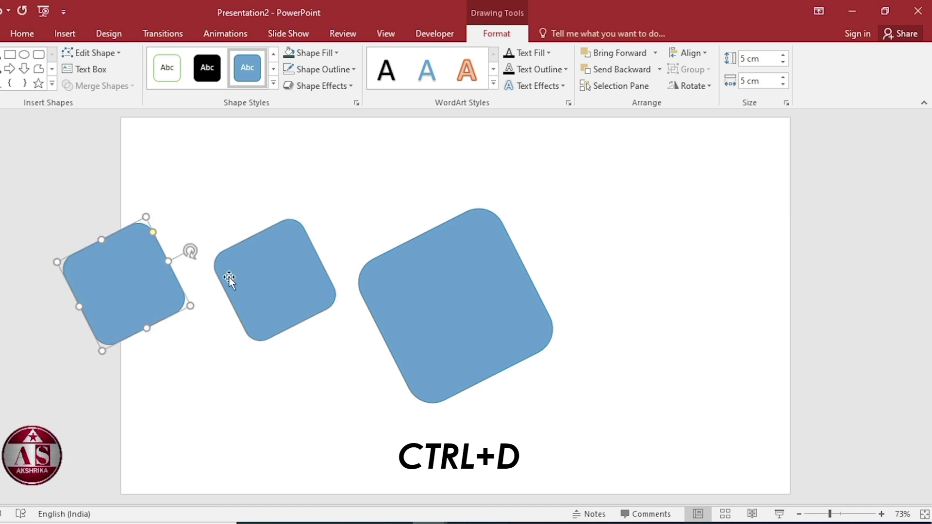
drag(125, 285, 322, 377)
key(ctrl+d)
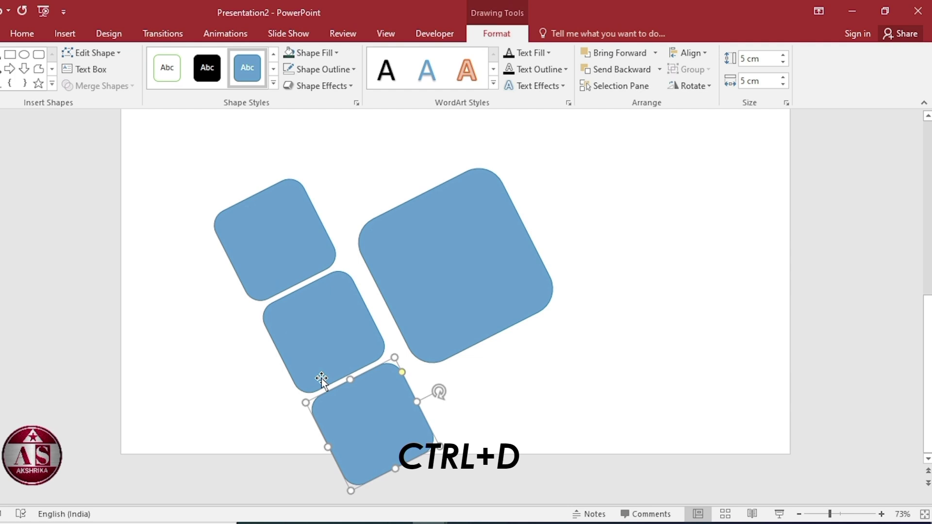
shift+click(320, 370)
shift+click(279, 261)
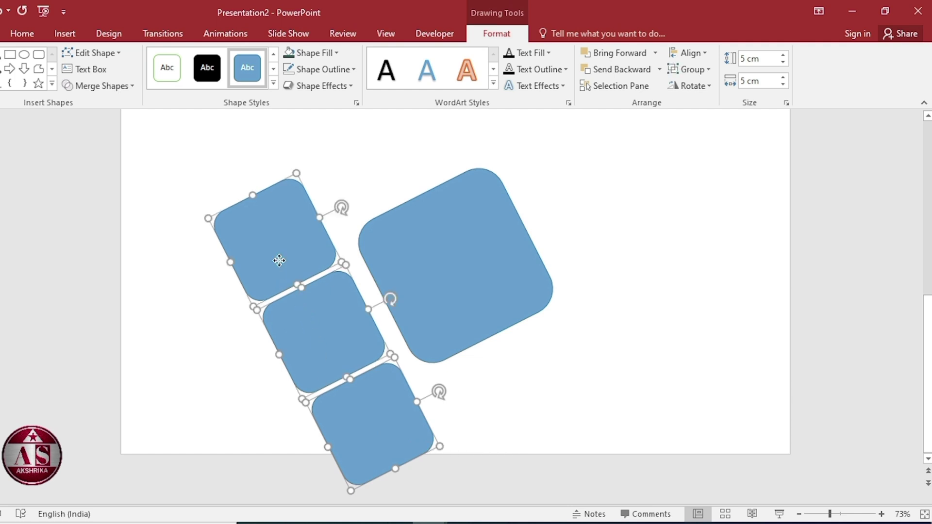
drag(278, 261, 561, 185)
scroll(258, 238, up, 1)
key(ctrl+d)
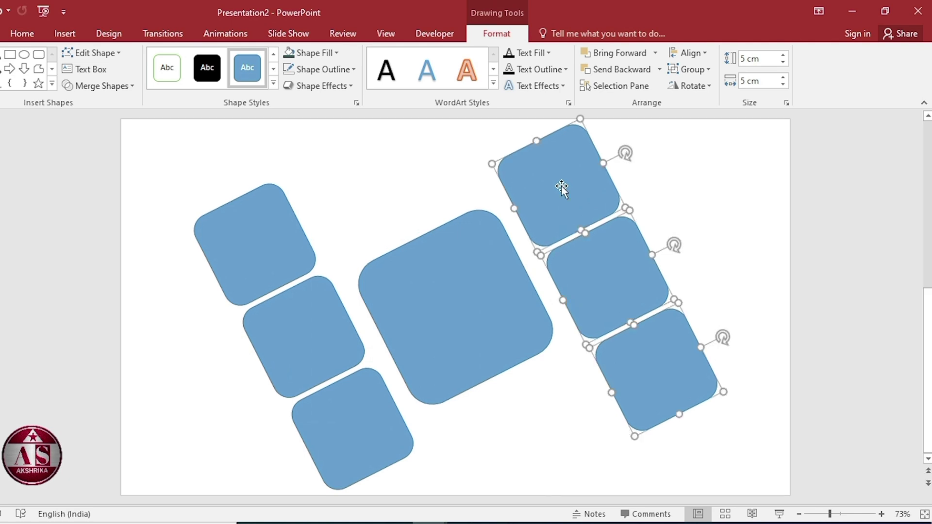
Copy a small tile, turn it upright, and resize it to a 9 × 3 cm pill
click(223, 245)
key(ctrl+d)
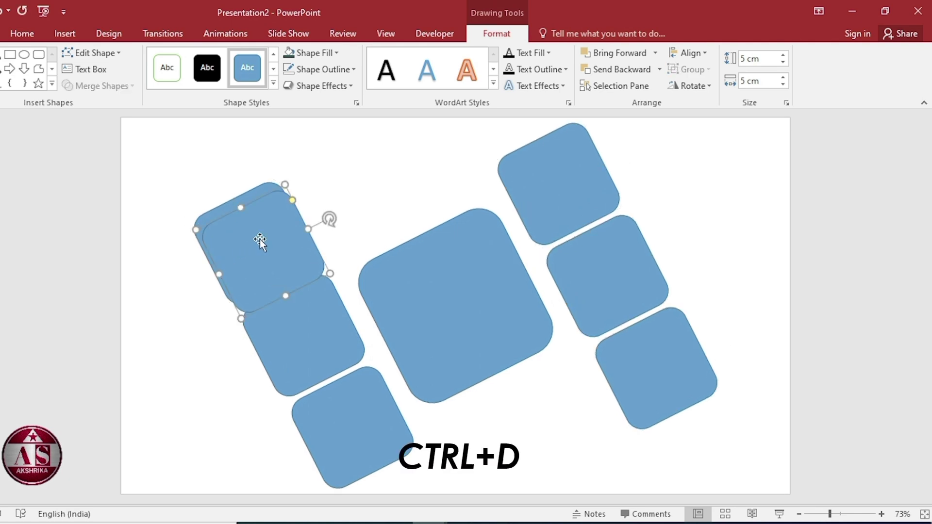
drag(260, 240, 191, 340)
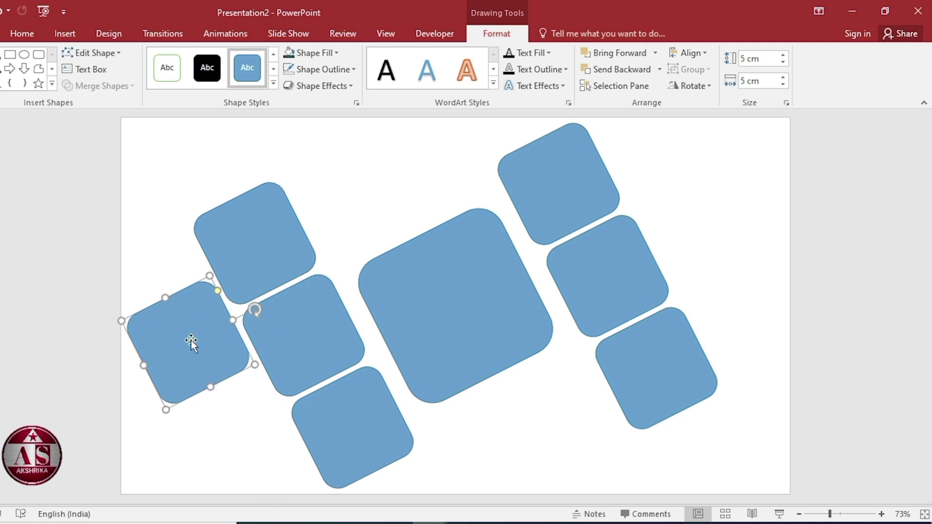
drag(255, 309, 180, 299)
click(748, 58)
text(9)
key(Return)
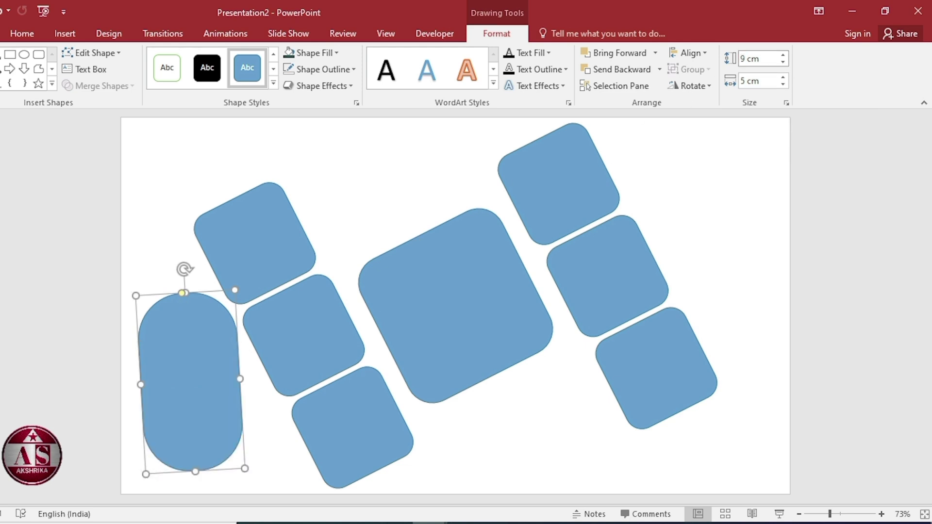
click(757, 81)
text(3)
key(Return)
Tilt the pill beside the left column, stretch it to 11 cm, and copy it to the right column
drag(165, 268, 127, 292)
drag(165, 374, 201, 354)
drag(245, 437, 265, 468)
key(ctrl+d)
drag(199, 357, 710, 191)
Shift the left group of tiles and pill further left, and the right group further right
click(203, 372)
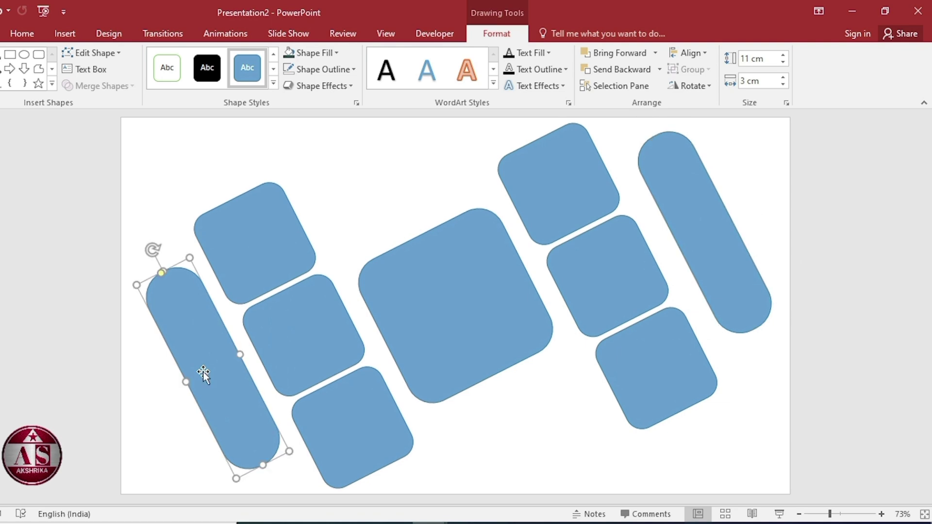
shift+click(264, 249)
shift+click(290, 342)
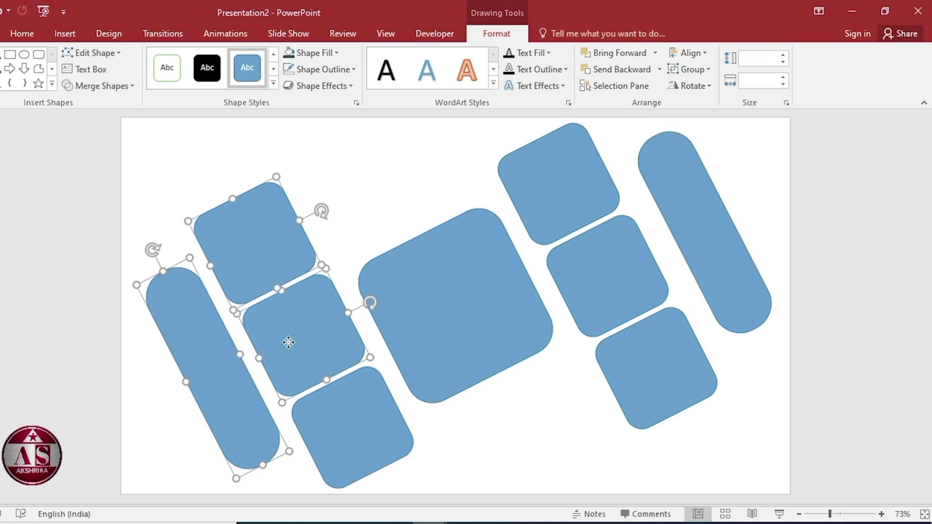
shift+click(339, 432)
drag(204, 370, 187, 381)
click(562, 176)
shift+click(614, 267)
shift+click(679, 407)
shift+click(705, 239)
drag(611, 267, 631, 267)
Duplicate the central square as a hollow frame with a 3 pt yellow outline
click(449, 331)
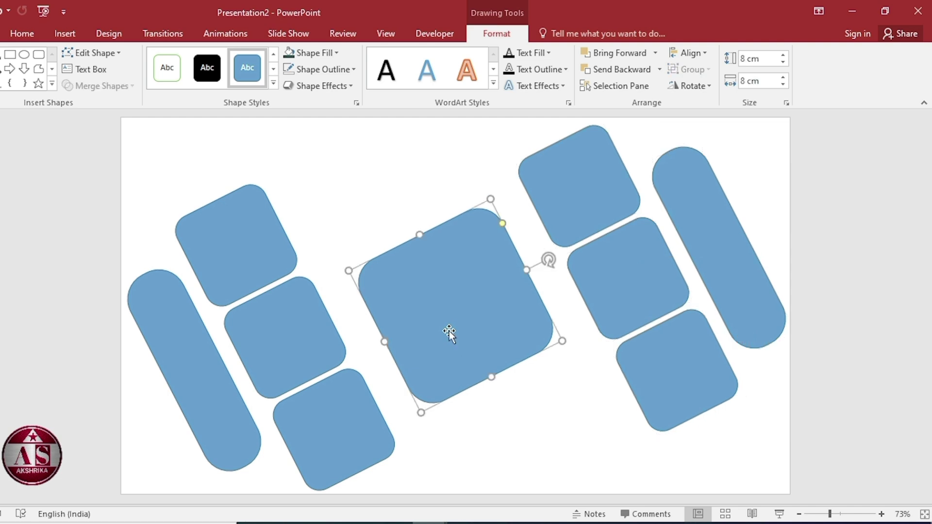
key(ctrl+d)
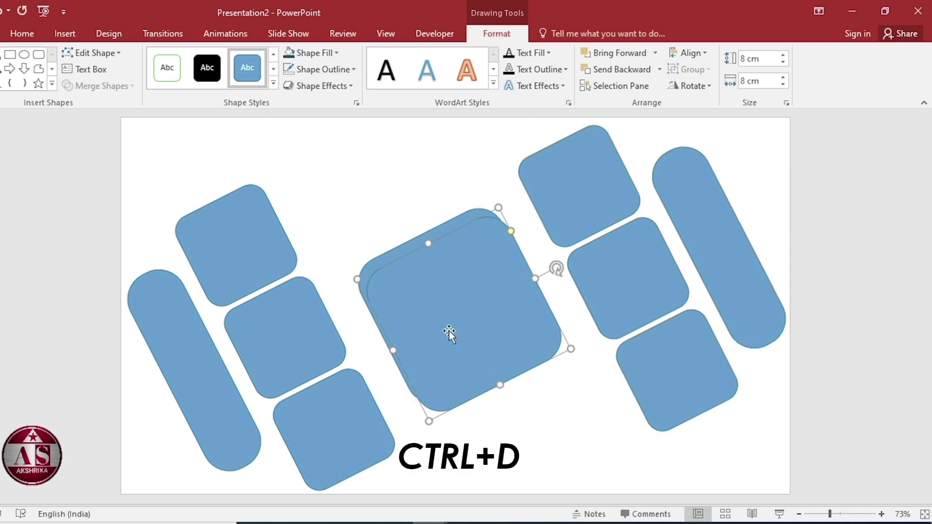
click(342, 68)
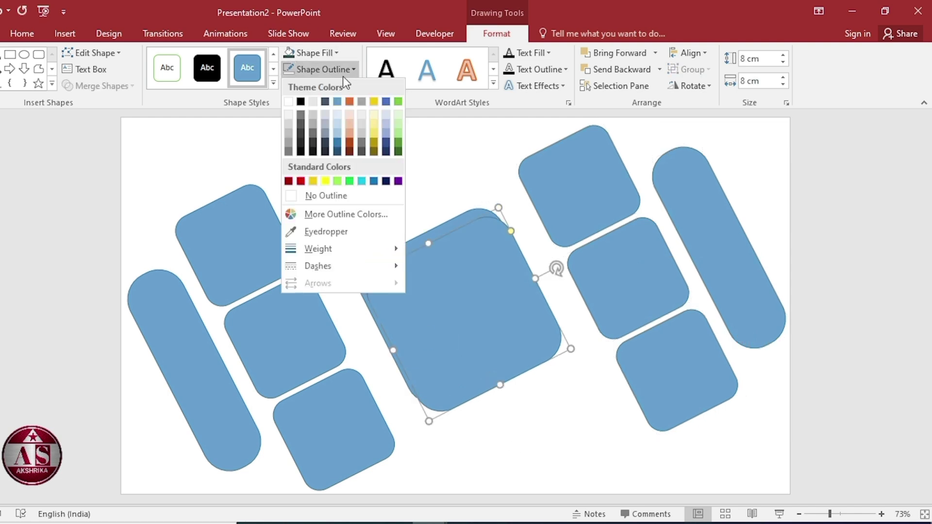
click(325, 181)
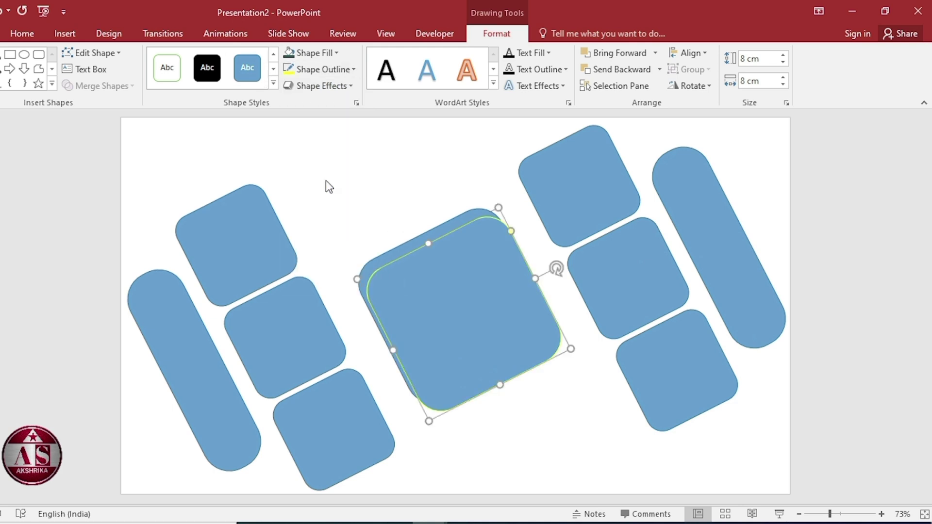
click(352, 69)
mouse_move(344, 252)
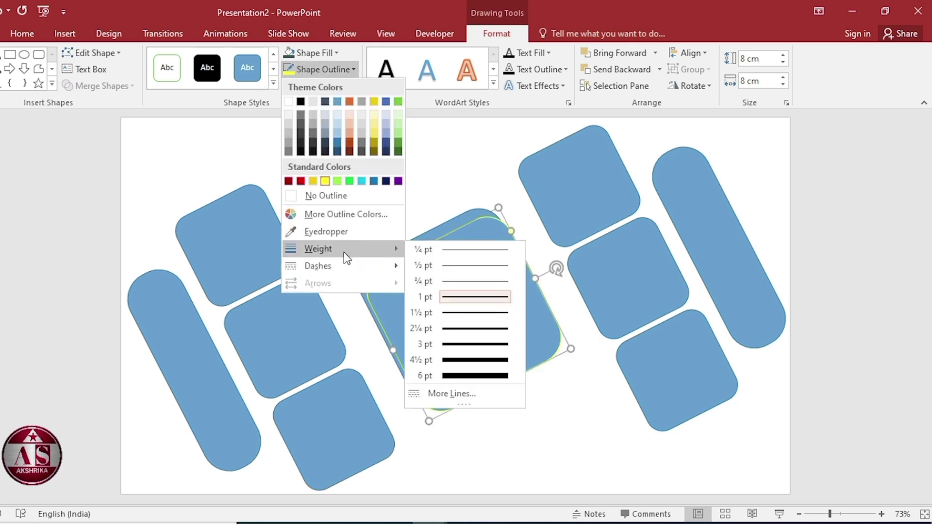
click(459, 344)
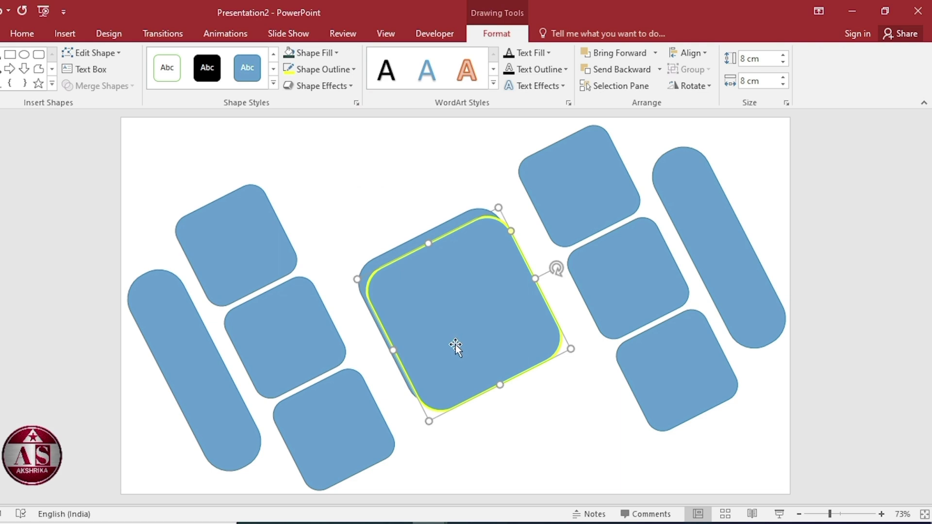
click(335, 50)
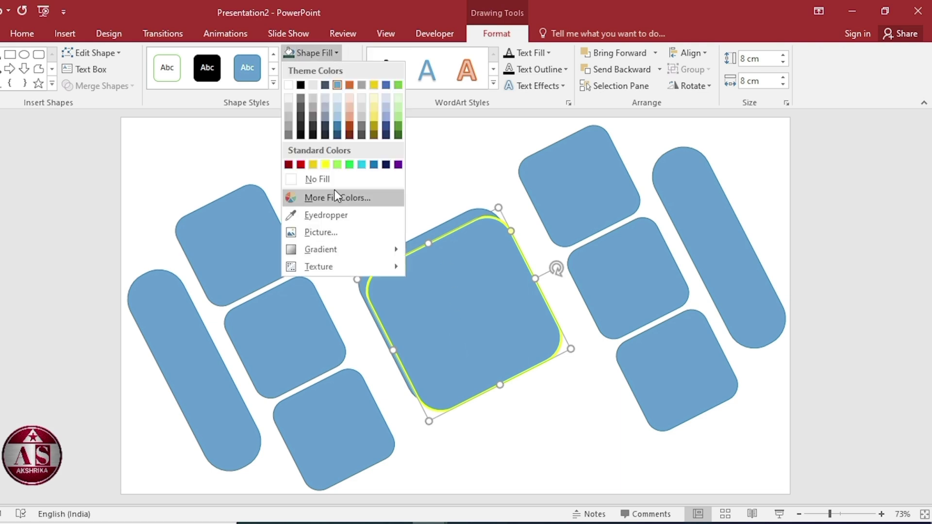
click(335, 181)
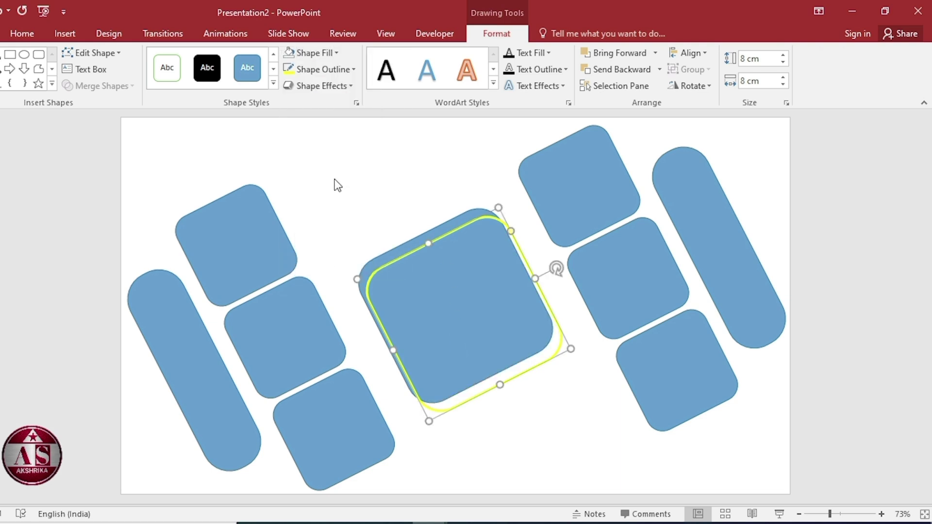
Resize the frame to 9 × 9 cm and position it around the centre tile
triple_click(750, 58)
text(9)
key(Return)
key(Tab)
text(9)
key(Return)
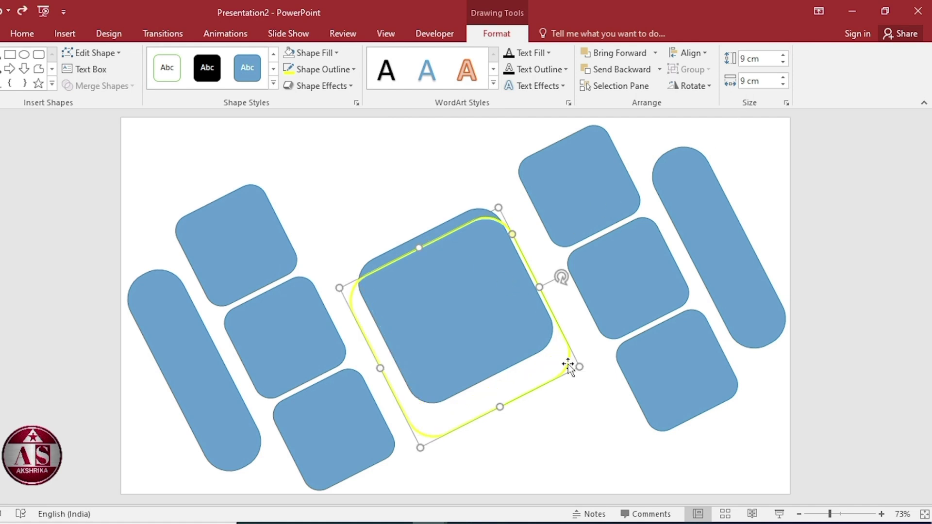
drag(569, 368, 563, 344)
Duplicate the frame at 10 × 10 cm and centre it around the first frame
key(ctrl+d)
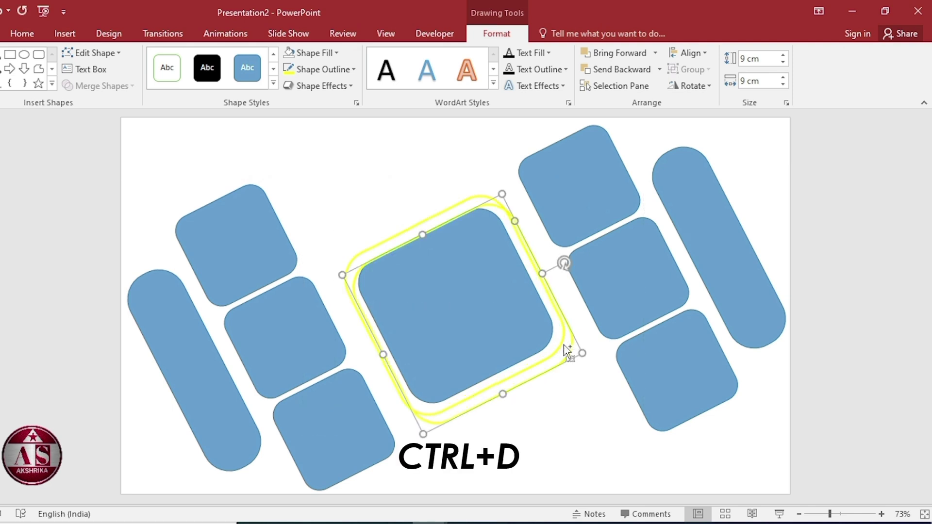
click(749, 58)
text(10)
key(Return)
key(Tab)
text(10)
key(Return)
drag(539, 395, 536, 380)
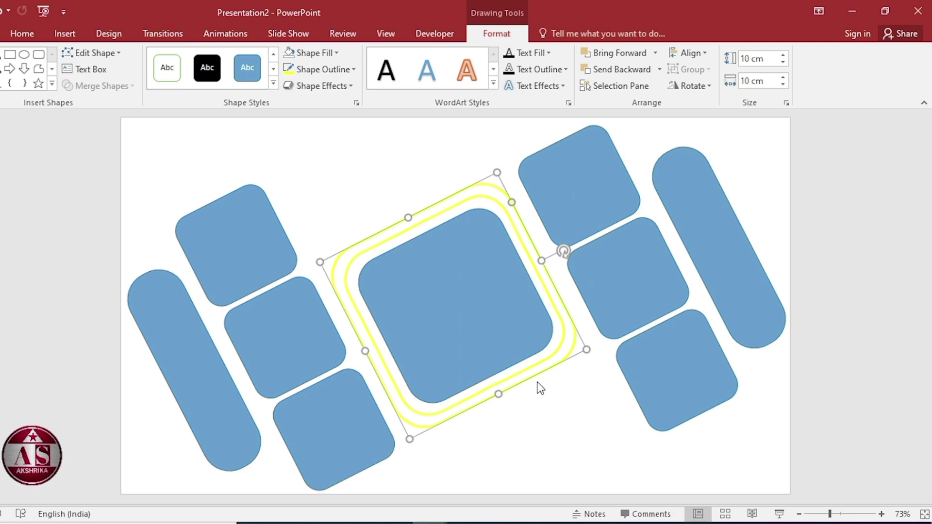
Draw a rectangle covering the whole slide and send it behind the tiles
click(65, 33)
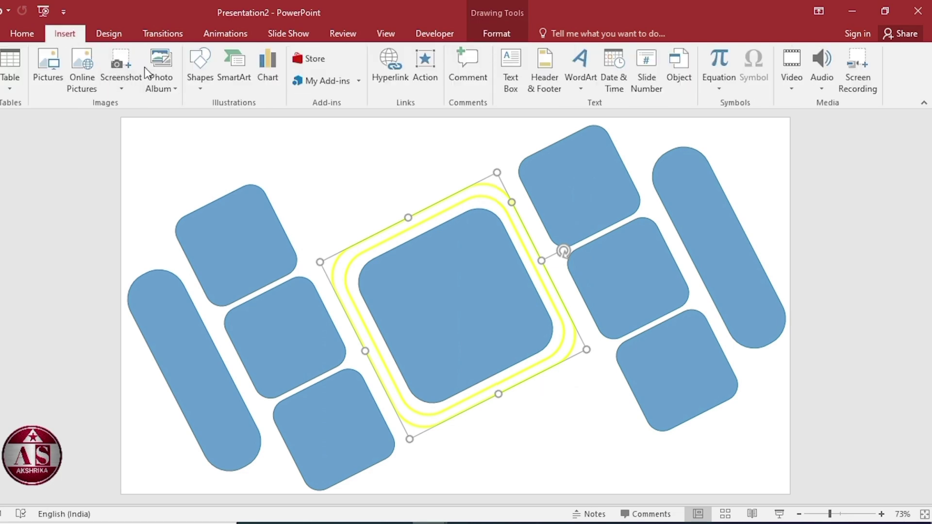
click(209, 83)
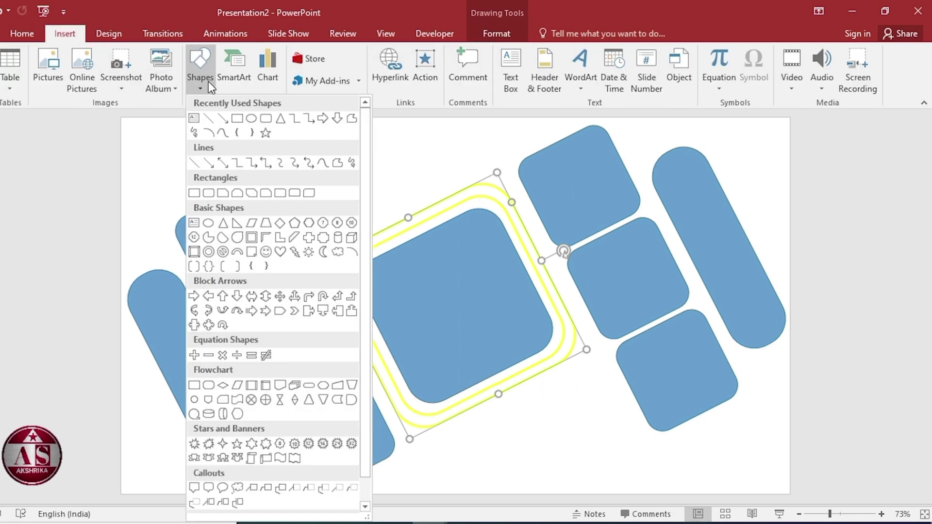
click(237, 119)
drag(124, 118, 791, 492)
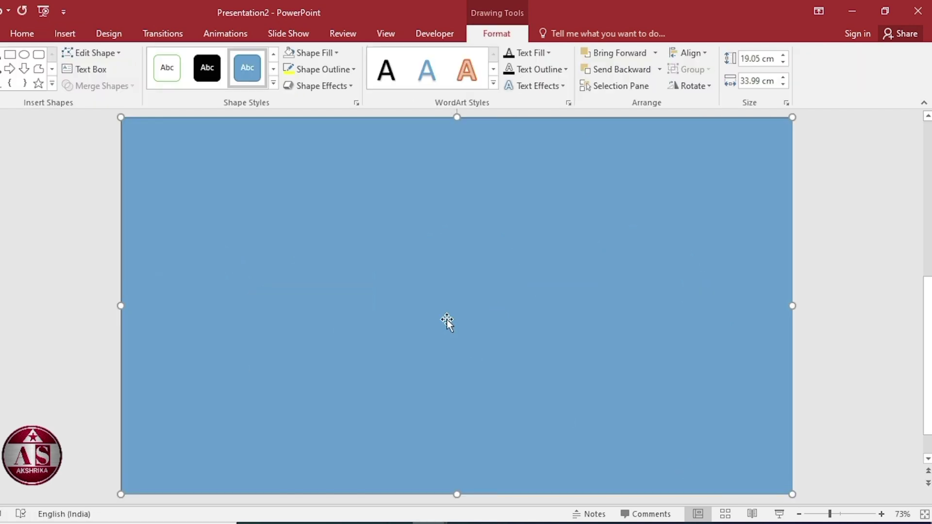
right_click(444, 301)
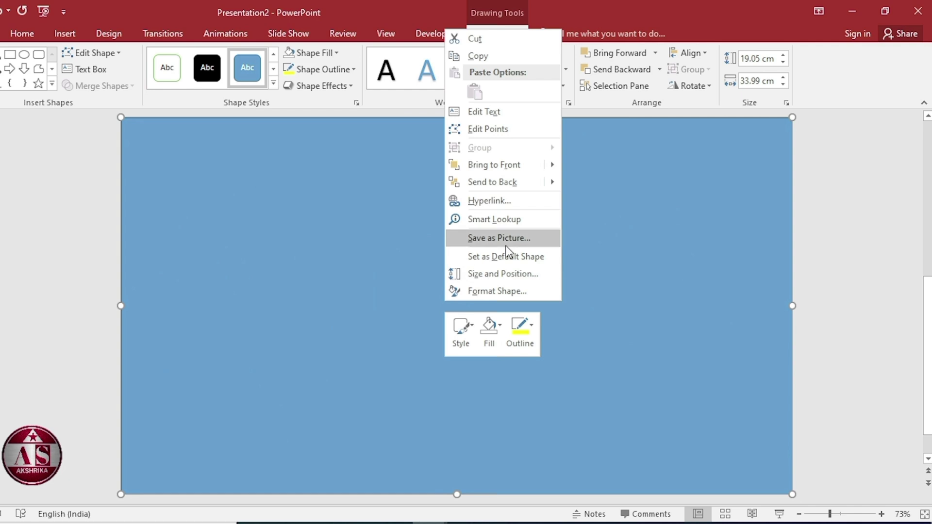
click(512, 183)
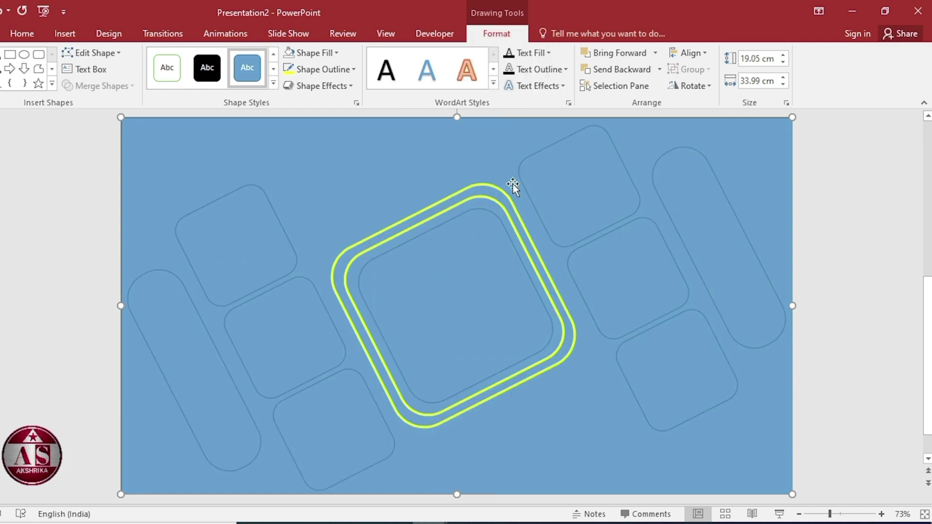
Subtract the pills, side tiles and centre square from the blue rectangle
shift+click(180, 356)
shift+click(212, 290)
shift+click(262, 337)
shift+click(331, 432)
shift+click(438, 315)
shift+click(584, 177)
shift+click(615, 272)
shift+click(671, 372)
shift+click(719, 272)
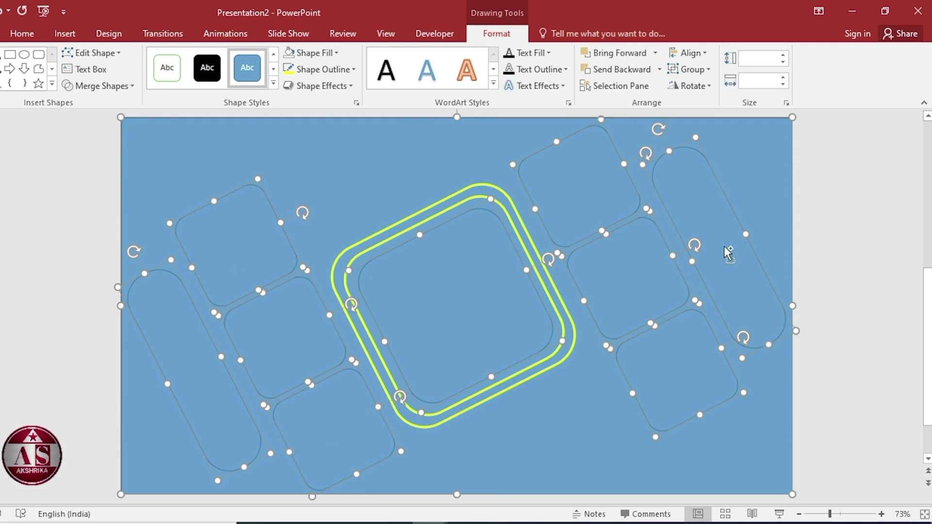
click(107, 83)
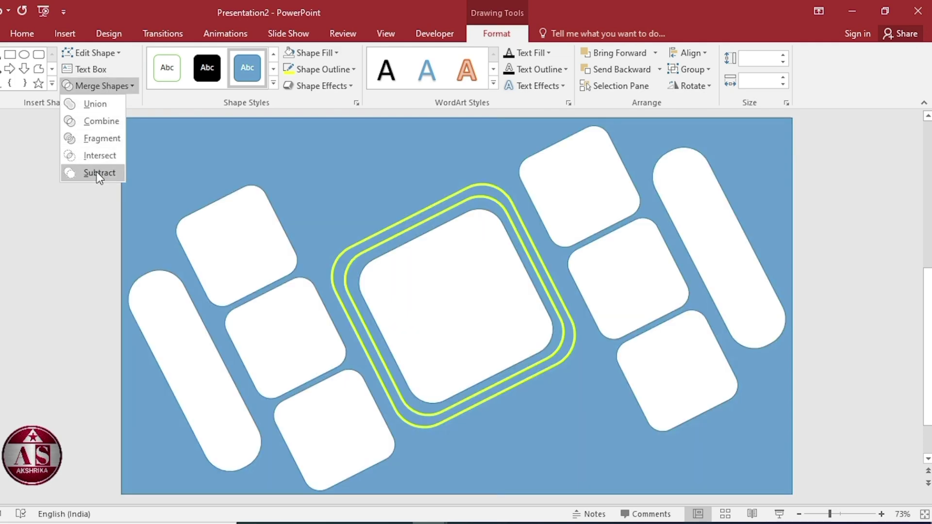
click(97, 172)
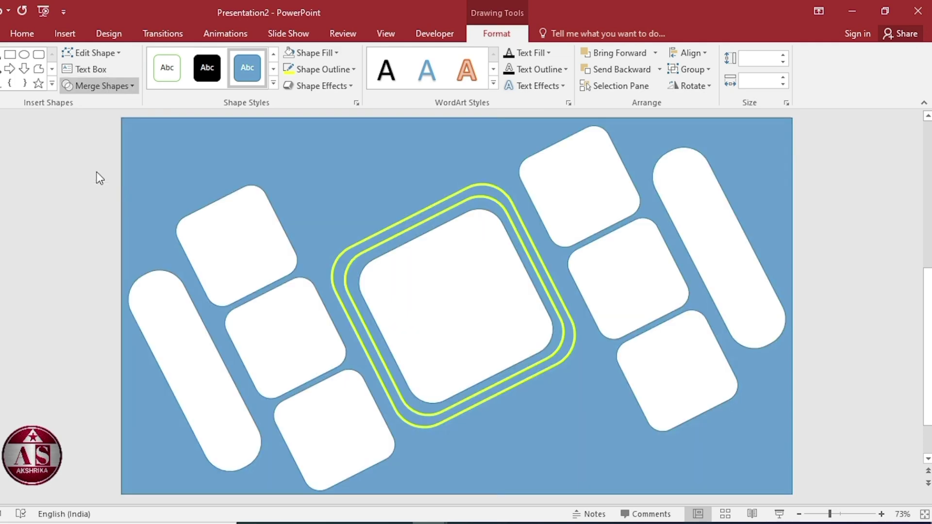
Choose the landscape picture 1.png to insert
click(65, 34)
click(53, 78)
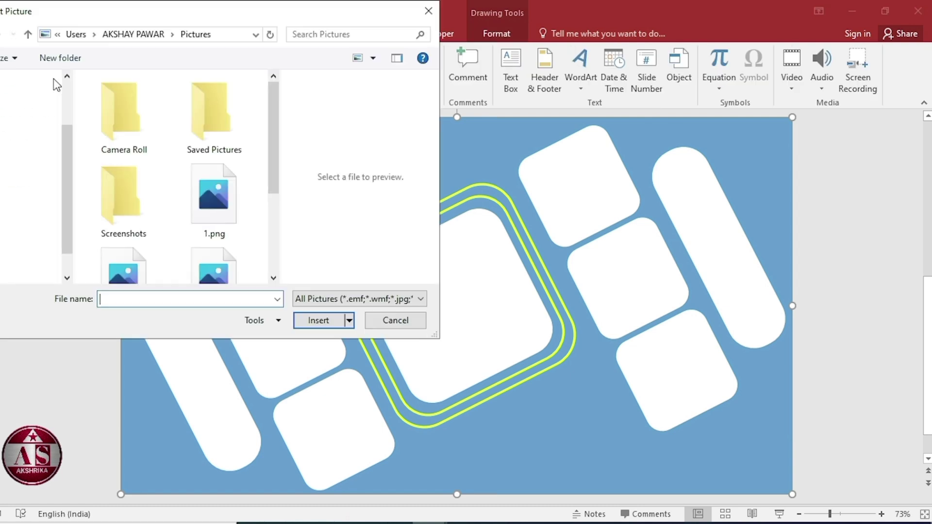
click(229, 199)
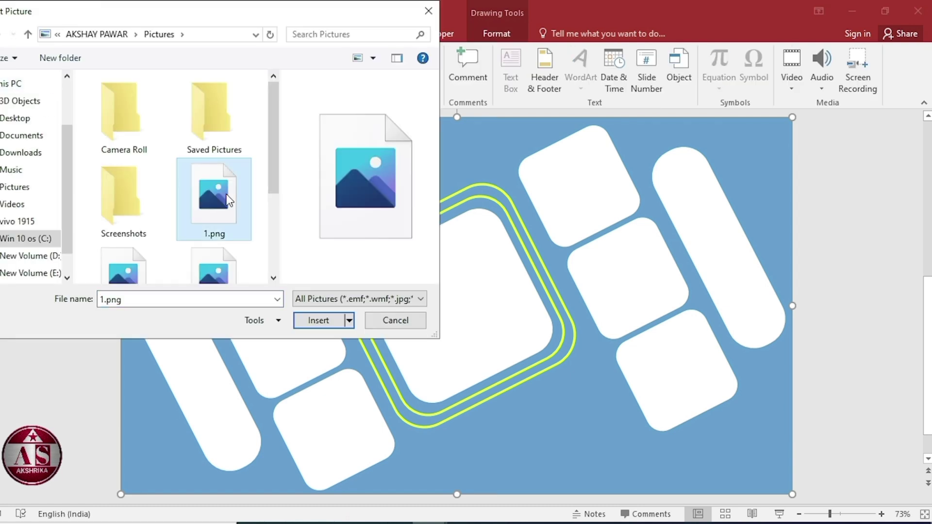
Insert the picture, crop it to 16:9, and enlarge it to fill the slide
click(312, 323)
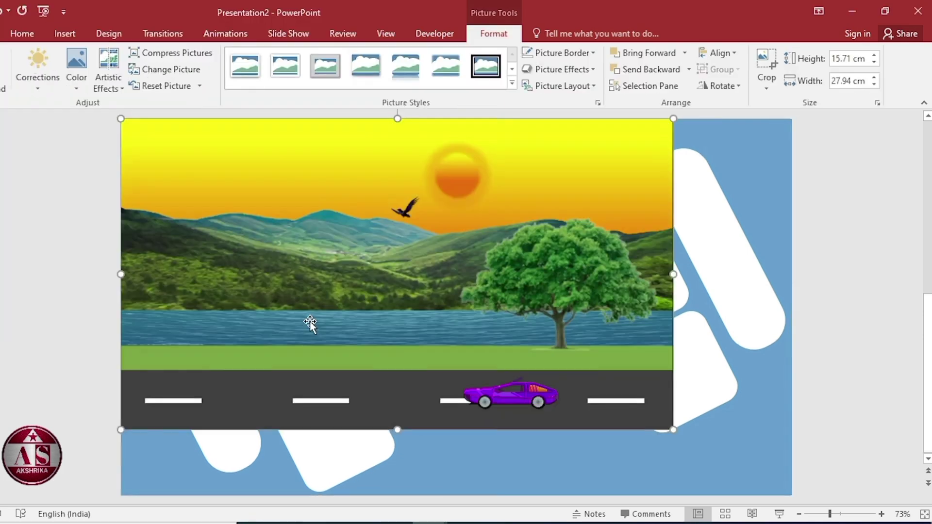
click(765, 88)
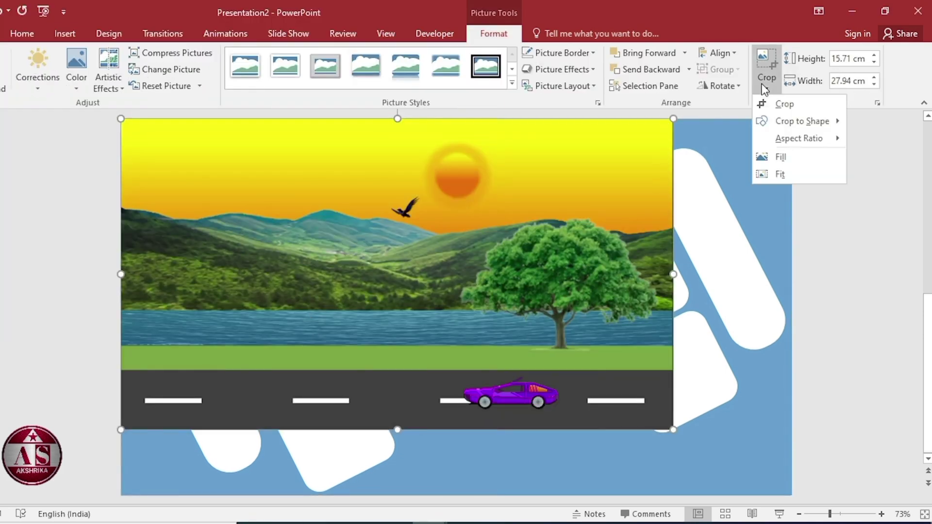
mouse_move(815, 140)
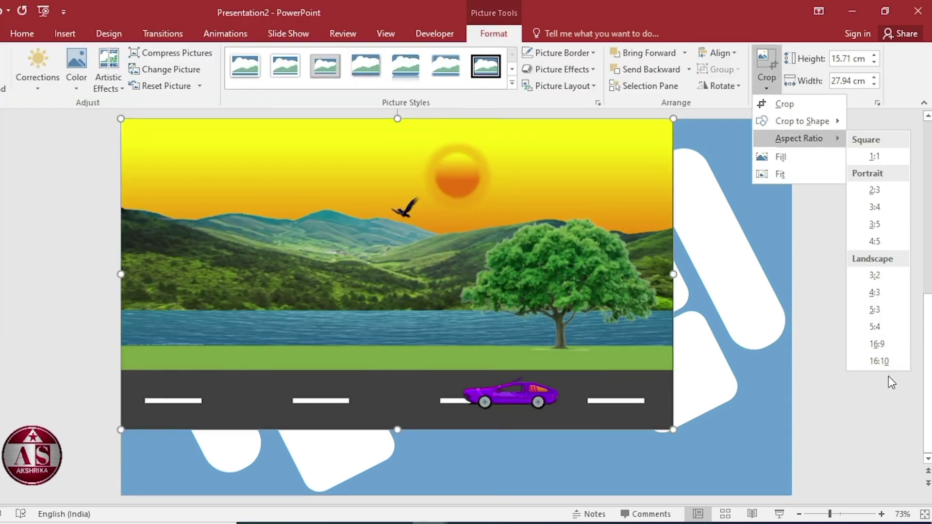
click(892, 342)
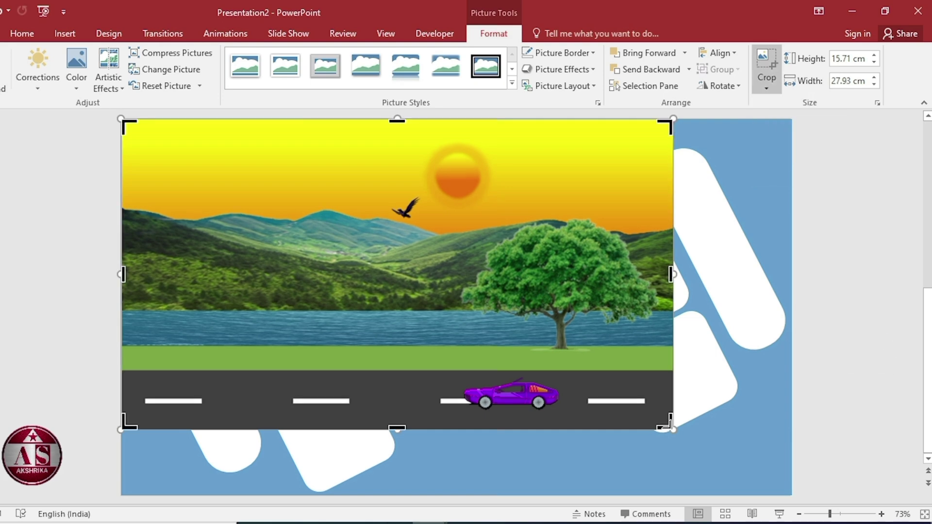
drag(664, 427, 792, 478)
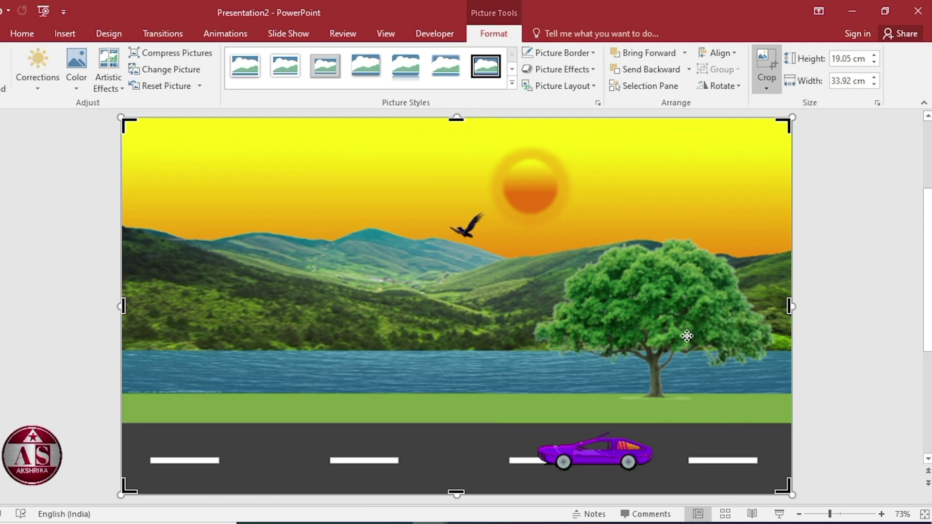
click(815, 337)
Send the landscape picture behind the tile cut-out shape
click(684, 308)
right_click(685, 309)
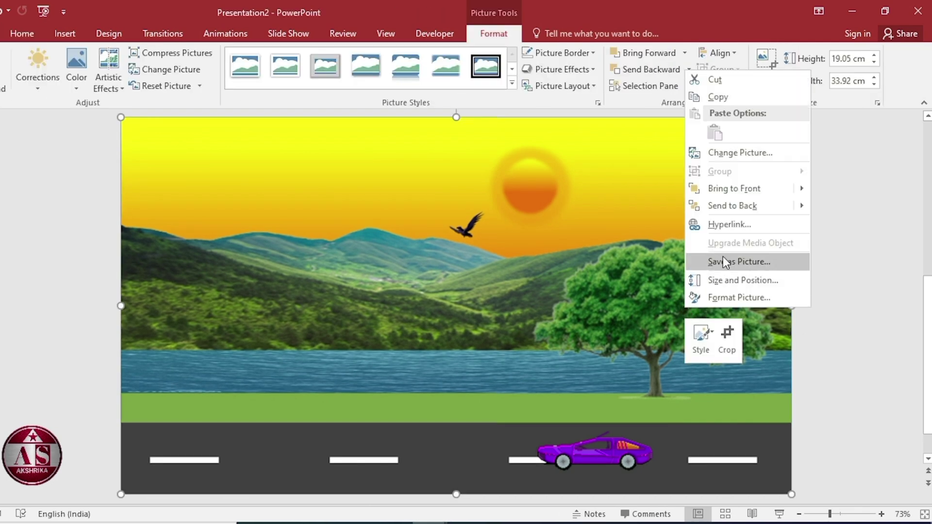
click(733, 208)
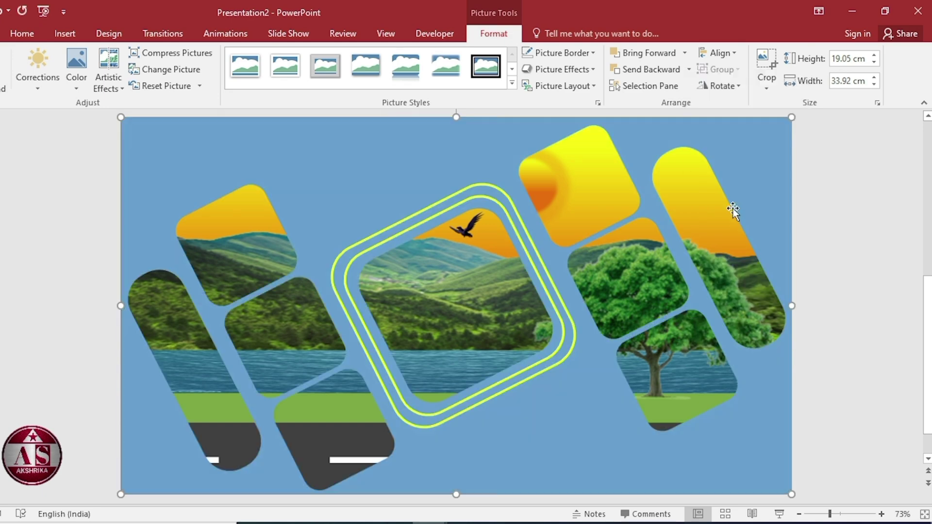
click(749, 175)
Give the cut-out backdrop a gradient fill and adjust its gradient stops
right_click(748, 174)
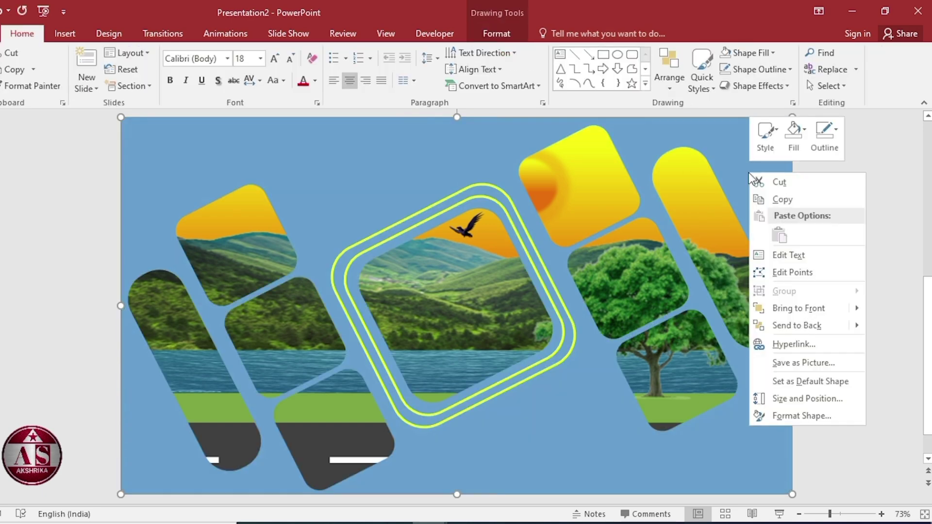
click(801, 416)
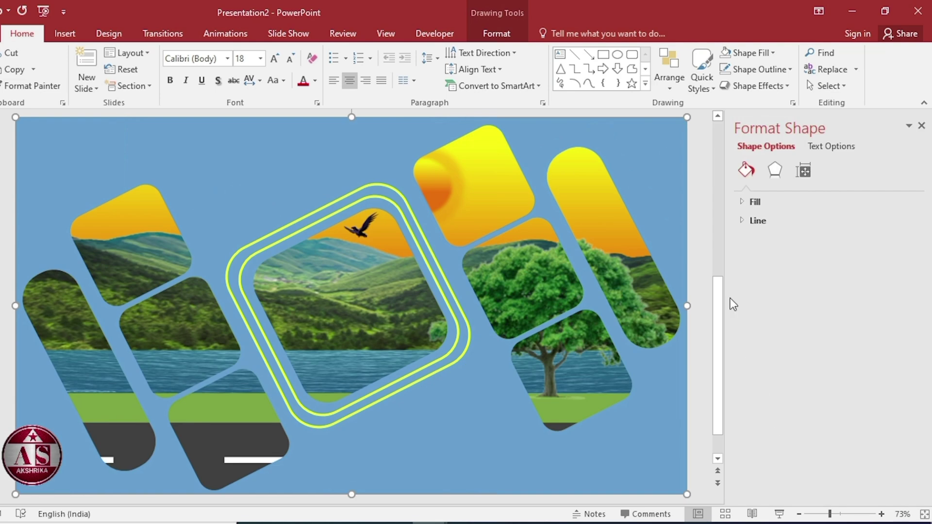
click(758, 203)
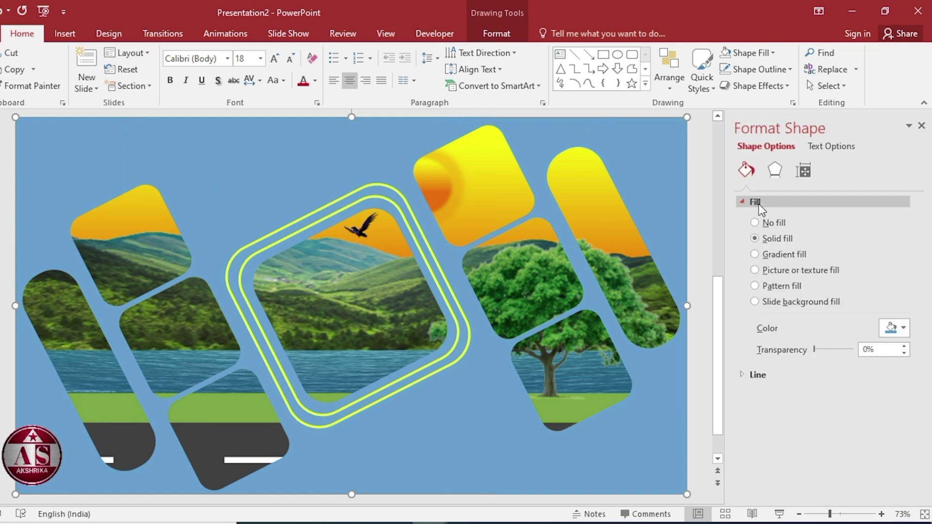
click(754, 255)
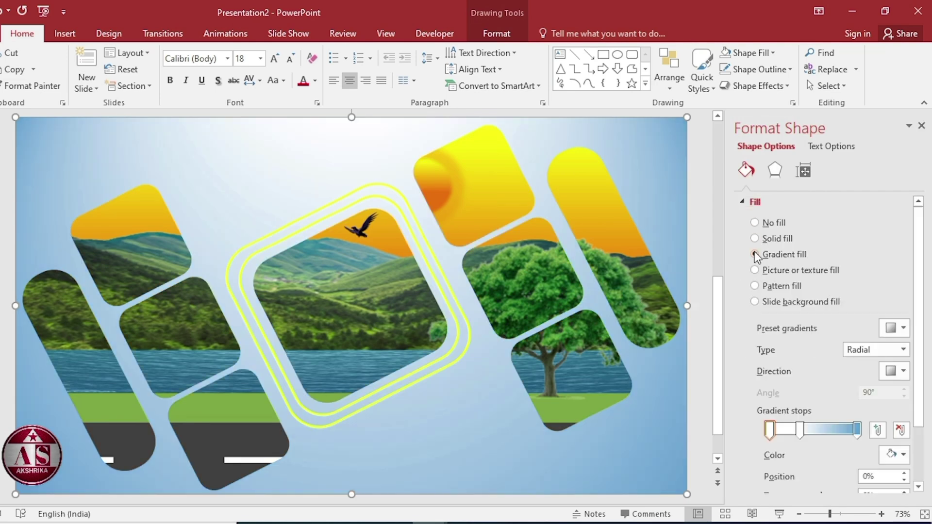
drag(800, 429, 780, 433)
drag(857, 429, 855, 431)
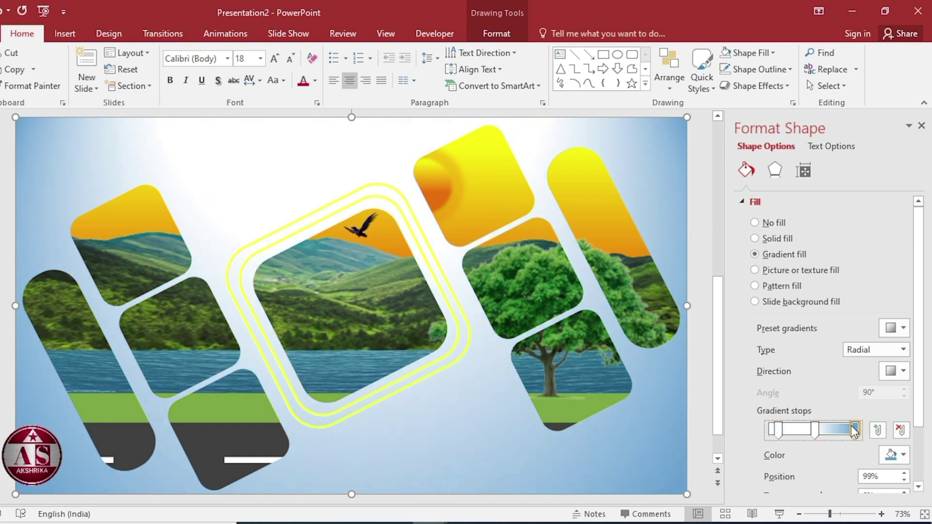
Eyedrop teal, dark green and road grey from the slide into the three gradient stops
click(901, 455)
click(869, 440)
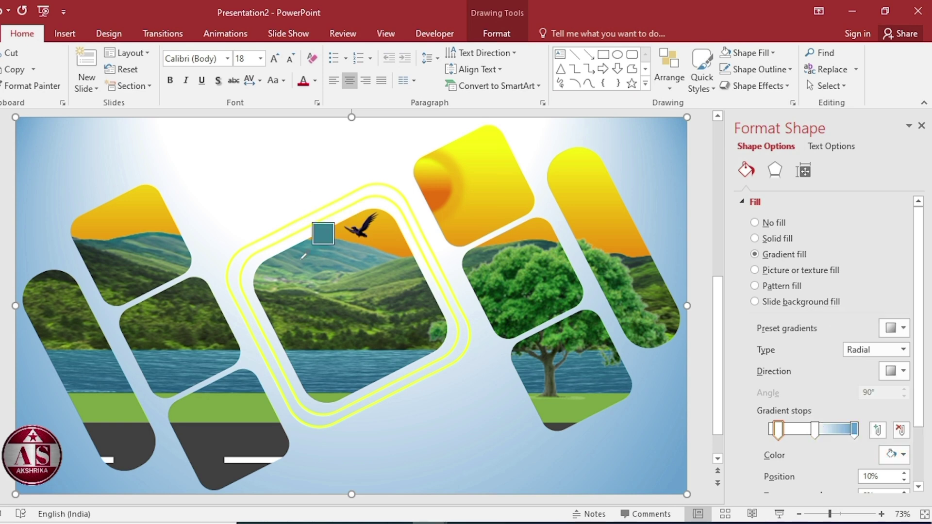
click(333, 250)
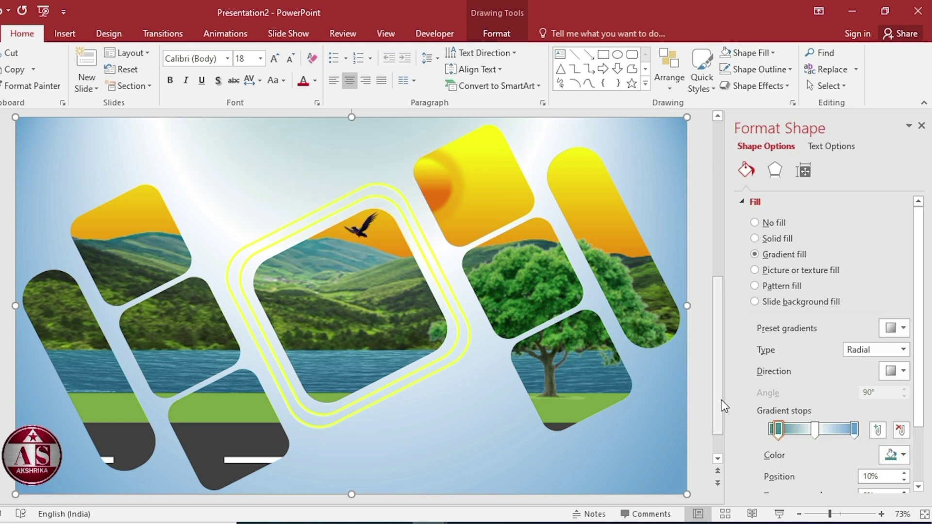
click(815, 429)
click(903, 456)
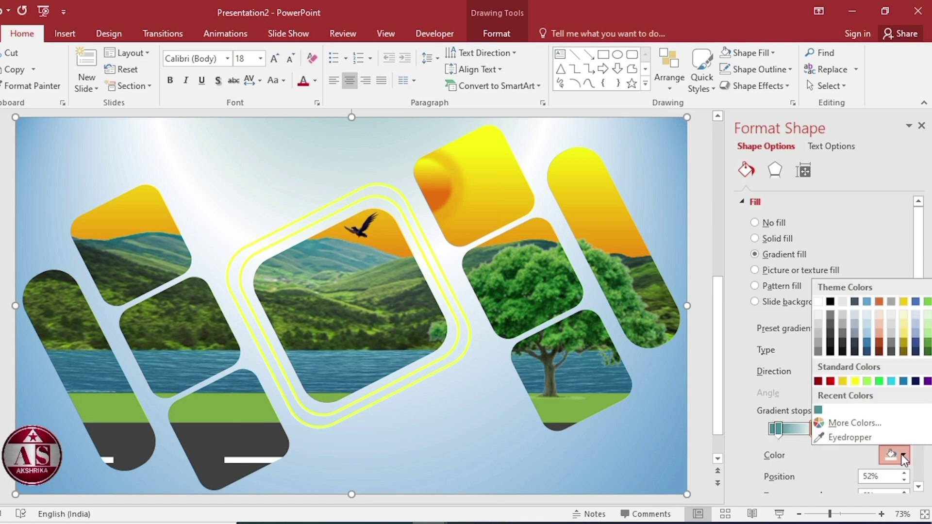
click(866, 434)
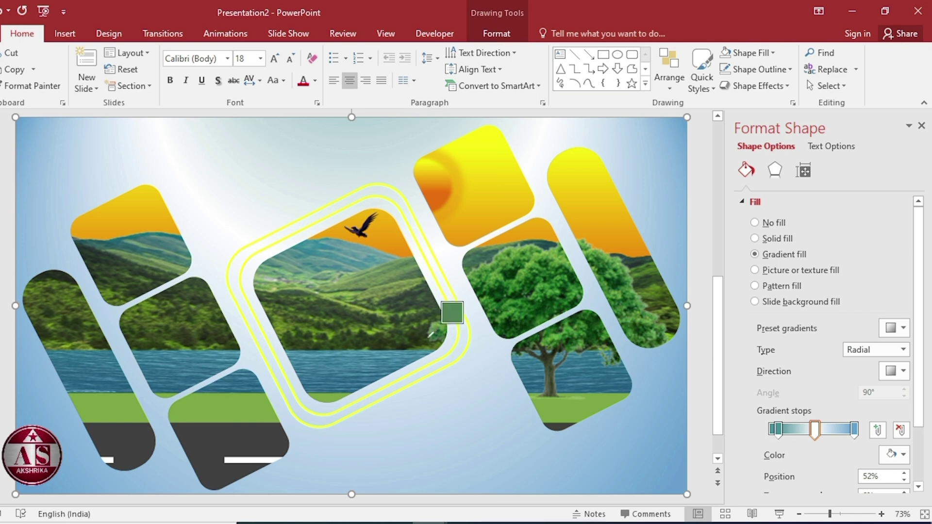
click(406, 335)
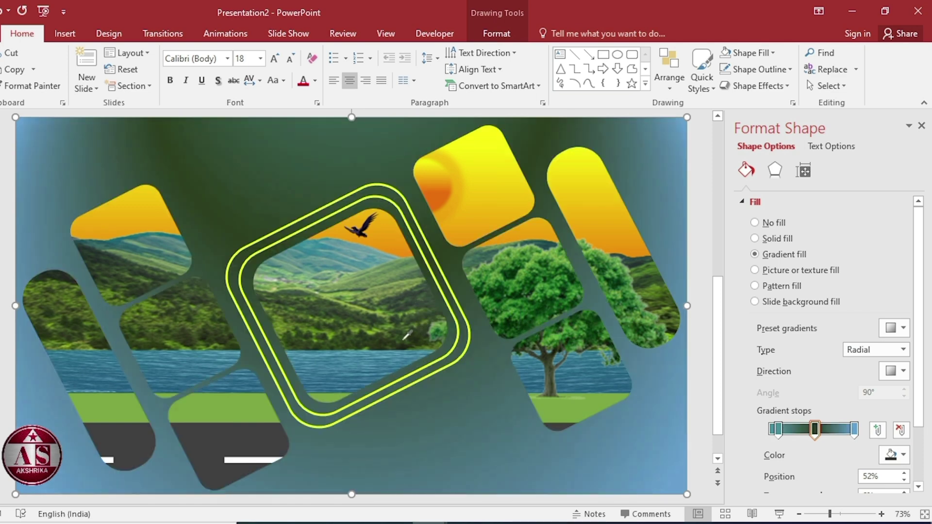
click(855, 429)
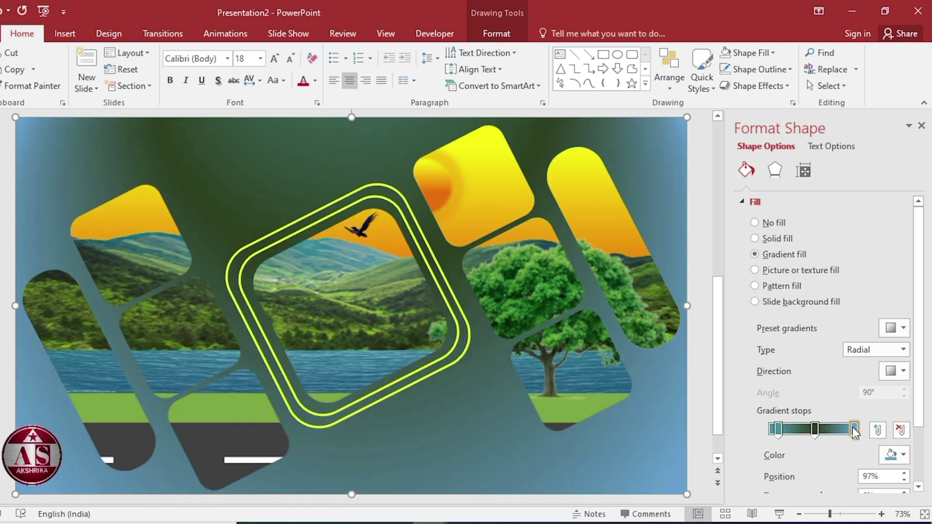
click(903, 456)
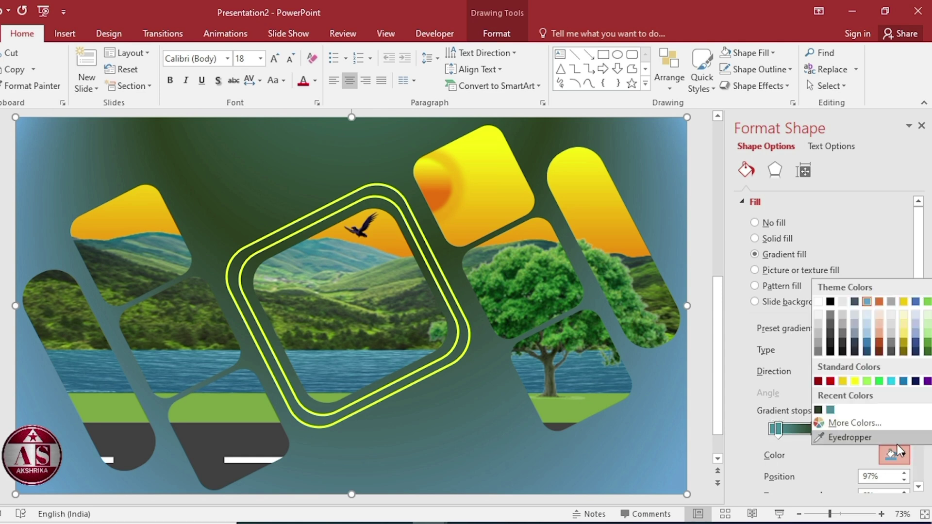
click(896, 439)
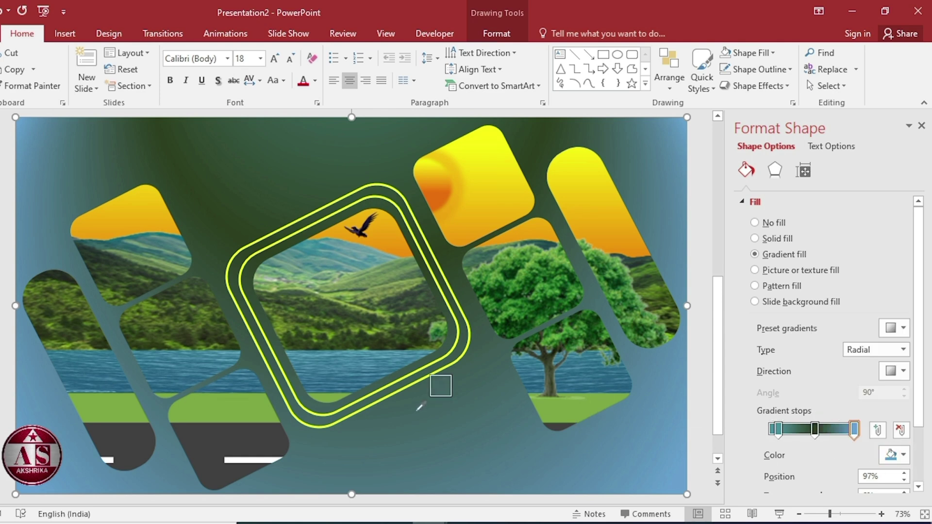
click(225, 462)
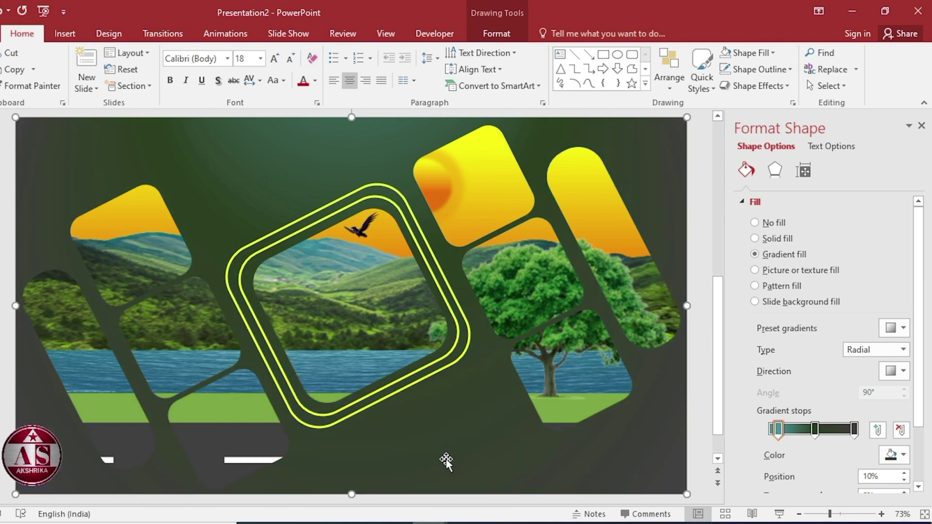
Give the inner 9 cm frame an orange outline sampled from the sun
click(922, 127)
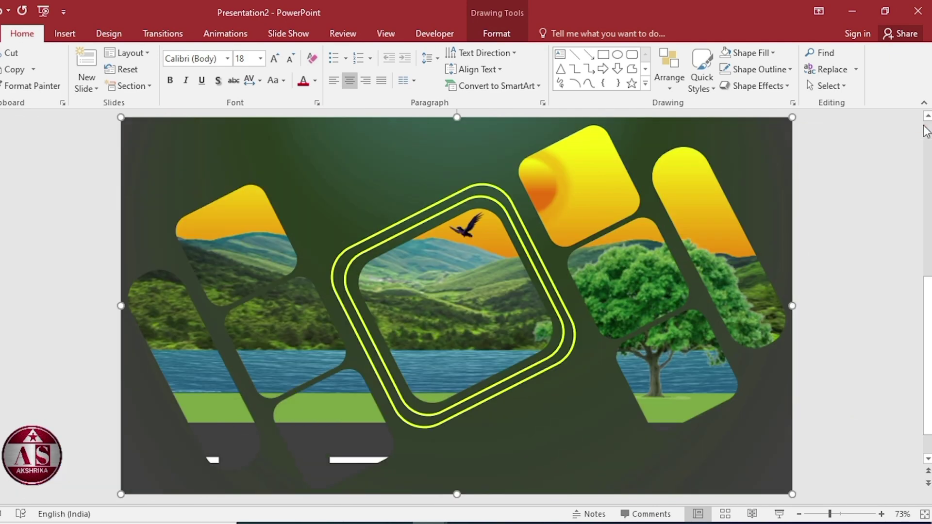
click(423, 224)
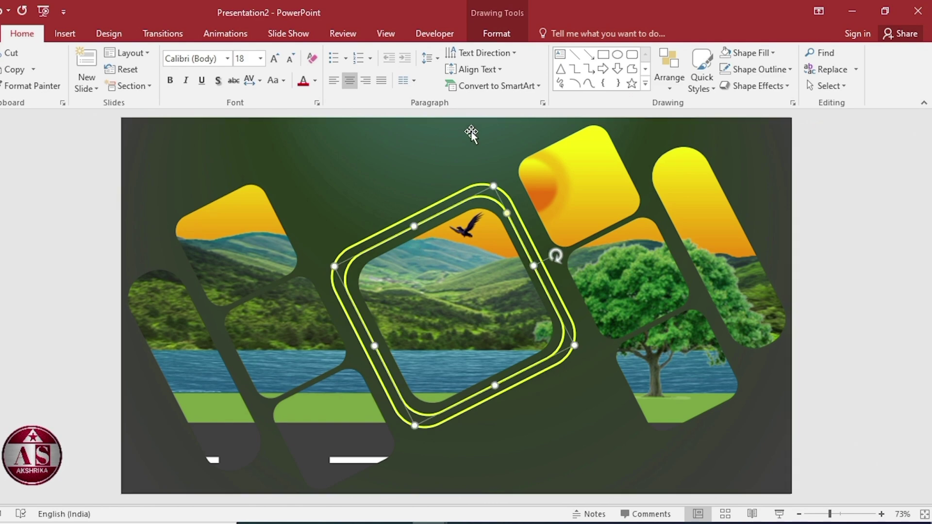
click(488, 33)
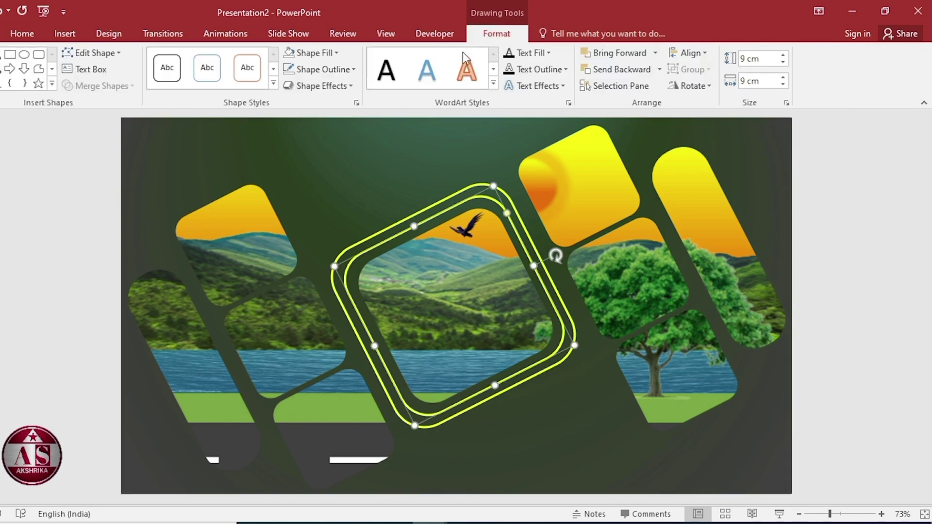
click(353, 69)
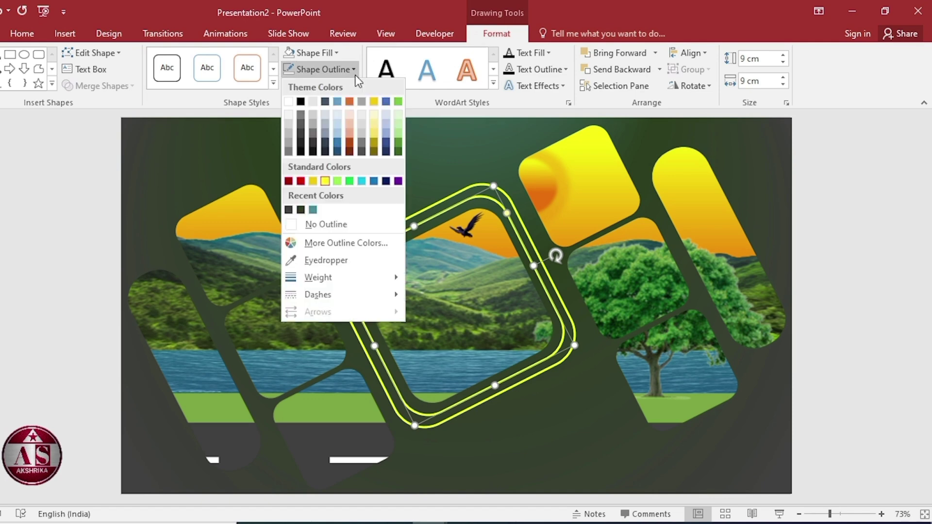
click(329, 262)
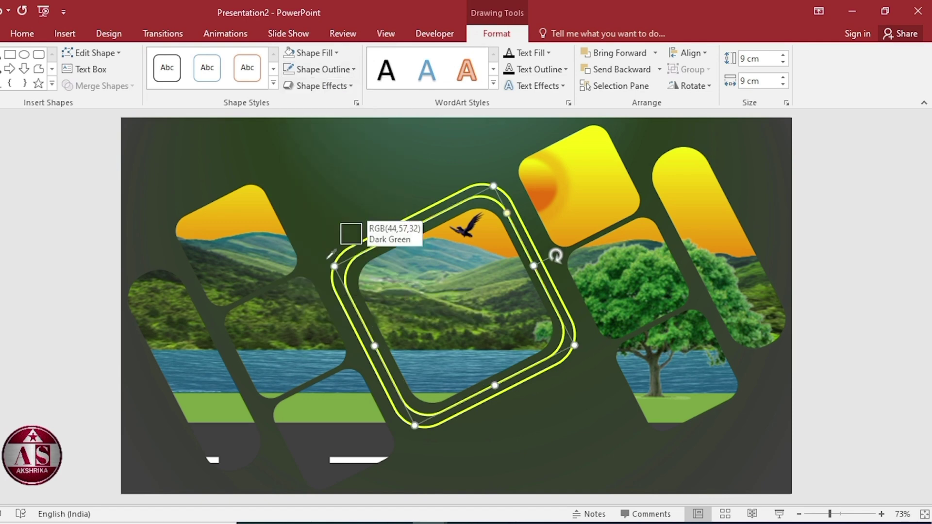
click(548, 192)
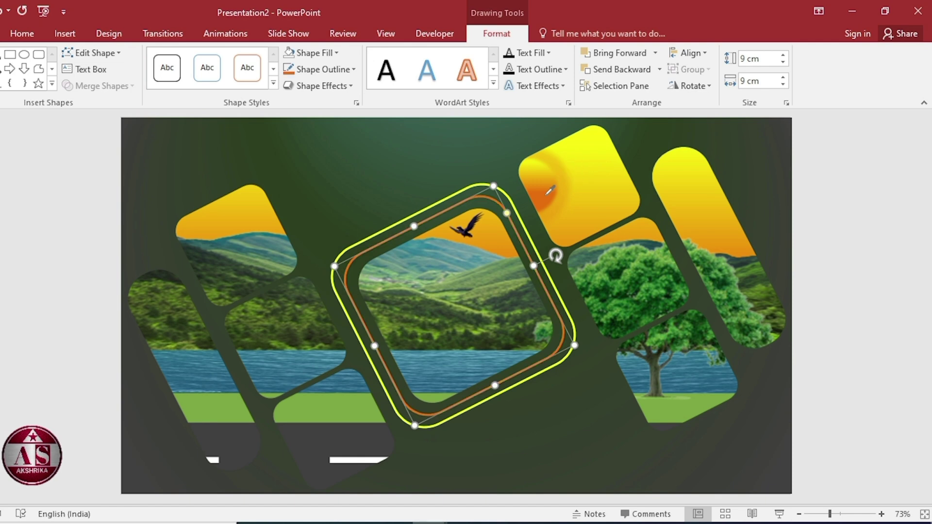
click(528, 463)
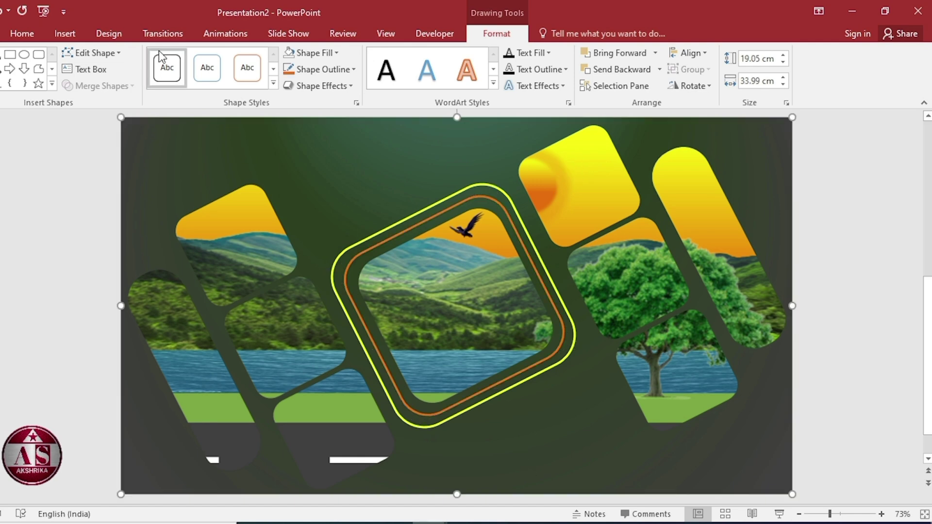
Draw a 'THANK YOU' text box inside the centre frame and apply the yellow WordArt style
click(59, 34)
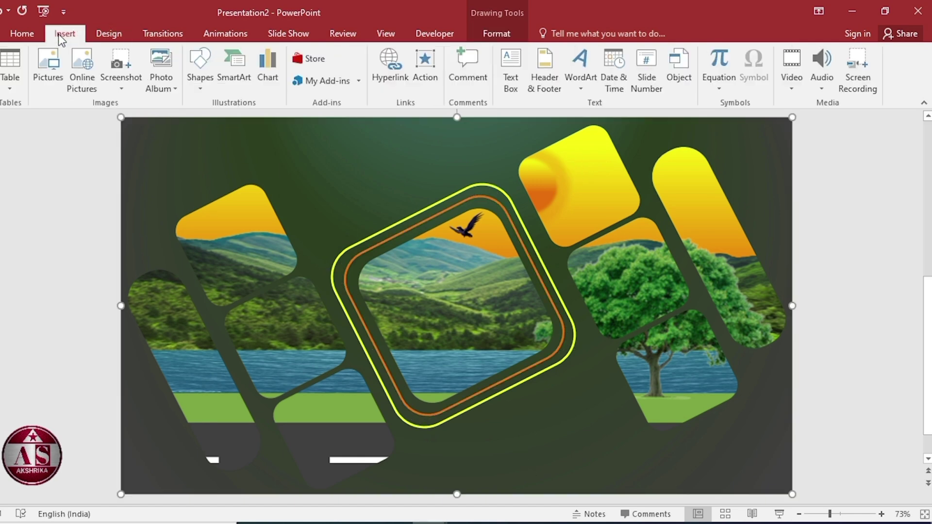
click(198, 87)
click(194, 118)
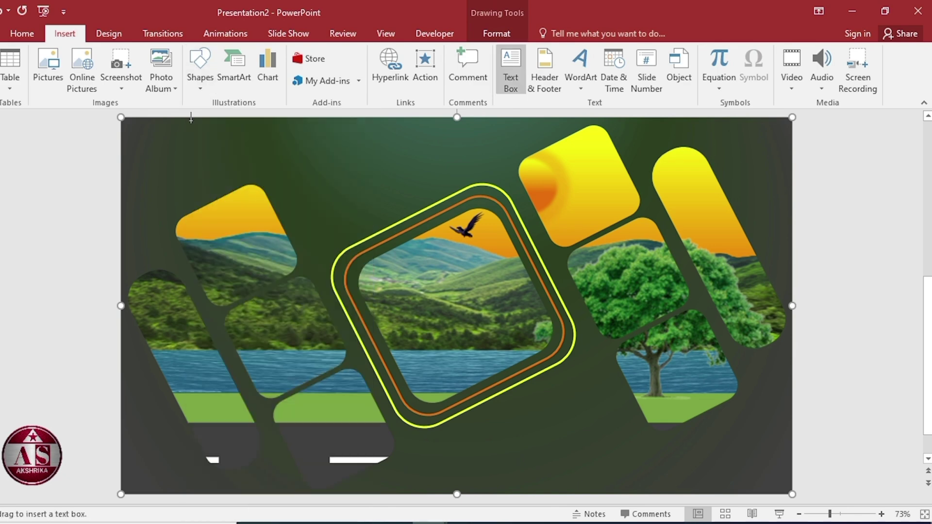
drag(383, 270, 519, 337)
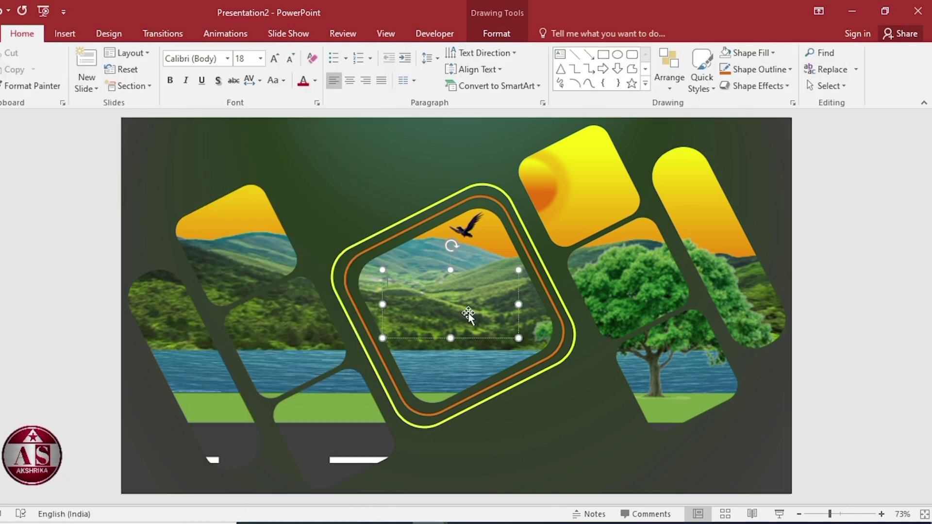
click(496, 34)
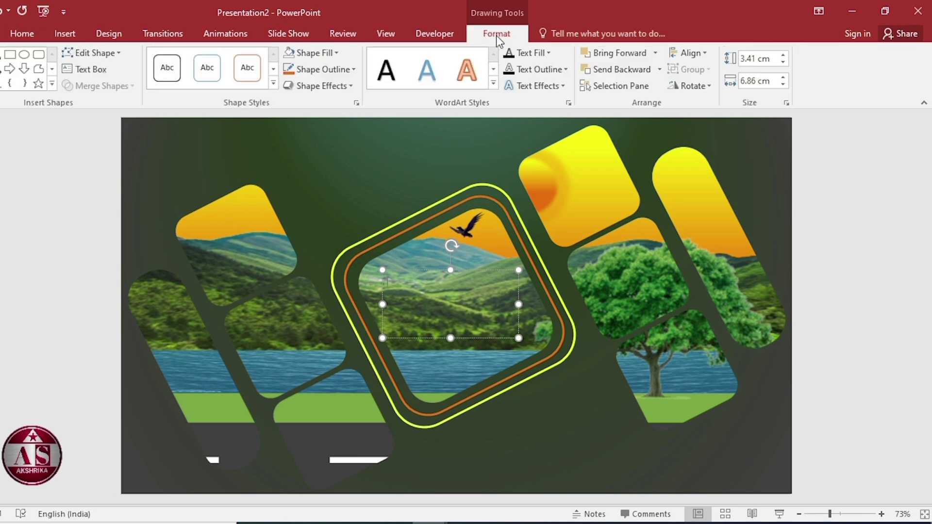
click(494, 84)
click(548, 72)
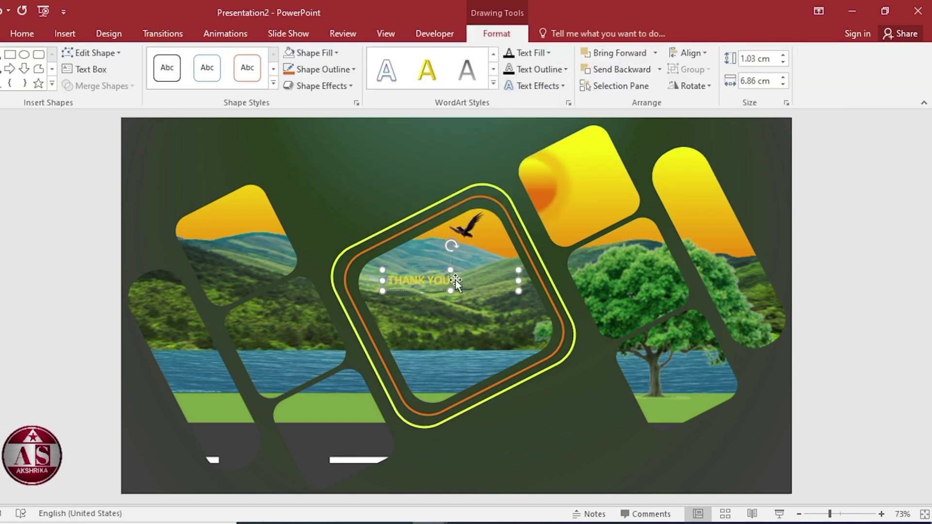
triple_click(455, 280)
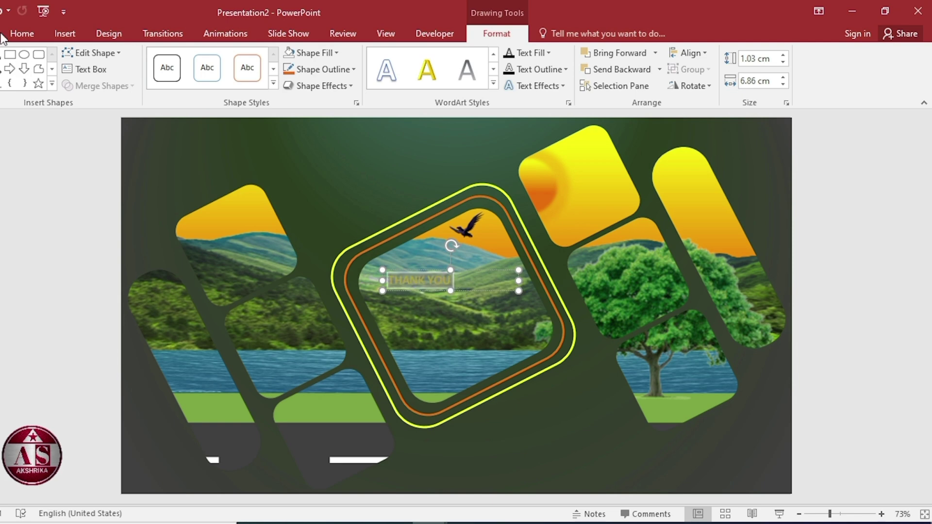
Set the THANK YOU text to font size 50 and centre it in its box
click(28, 36)
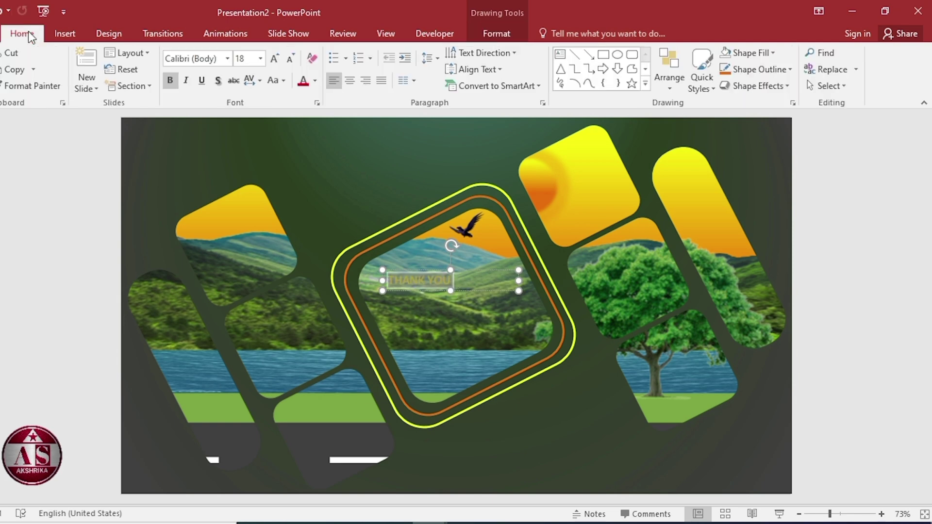
click(246, 62)
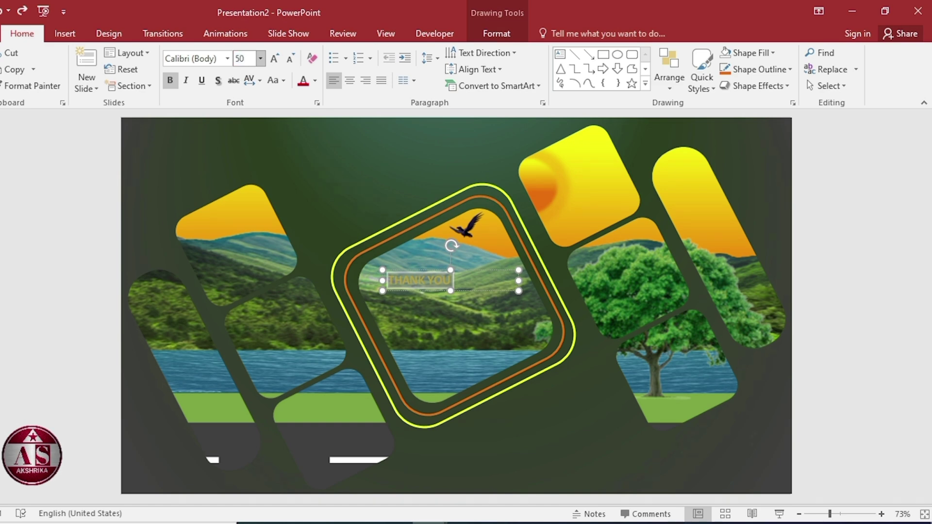
key(Return)
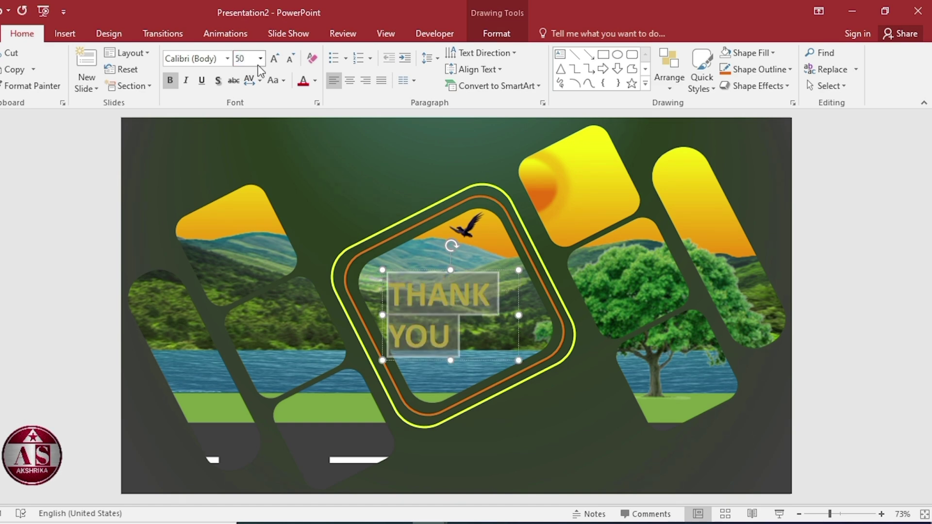
click(350, 81)
Align the THANK YOU text box to the slide's horizontal centre and vertical middle
click(507, 33)
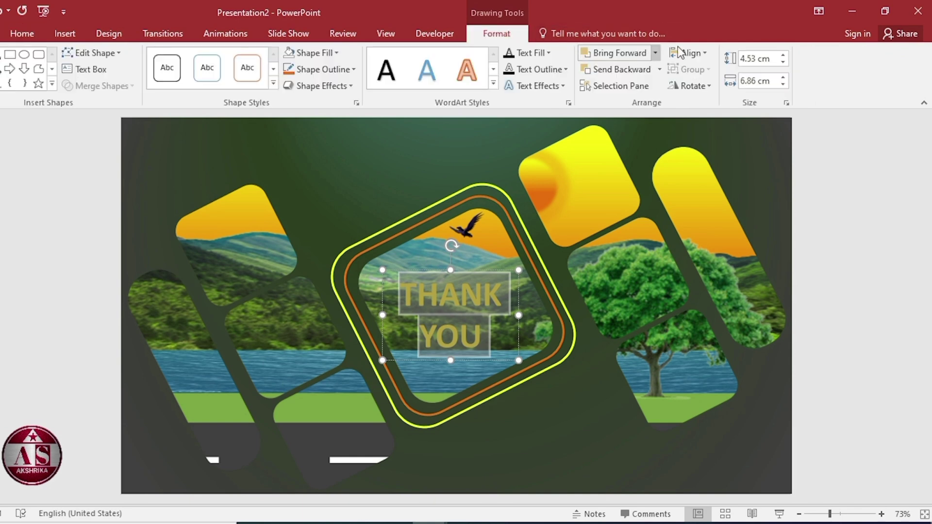
click(696, 54)
click(703, 87)
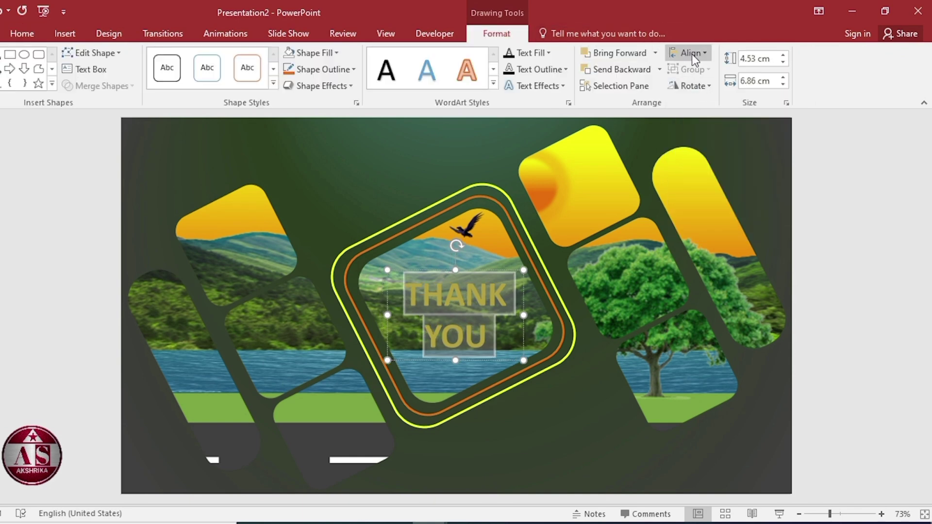
click(692, 53)
click(712, 141)
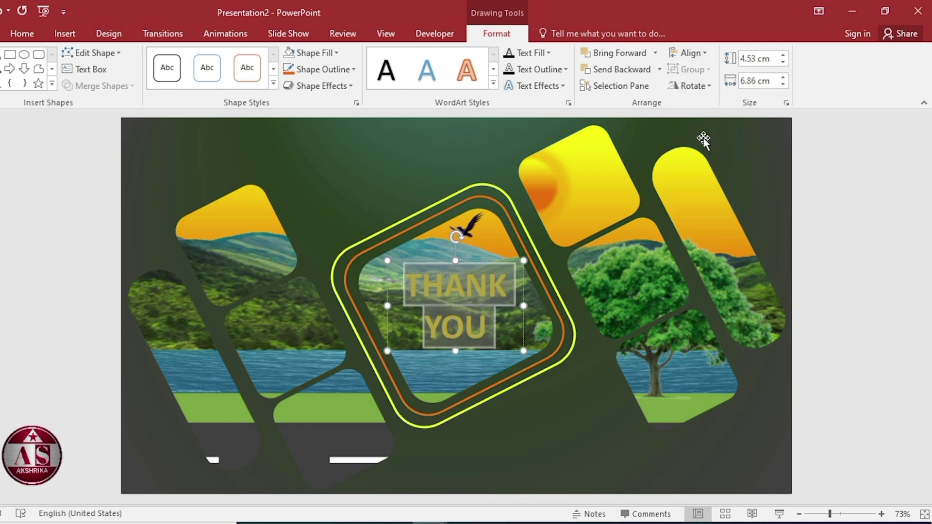
Add a Pulse emphasis animation to the THANK YOU text
click(234, 35)
click(552, 72)
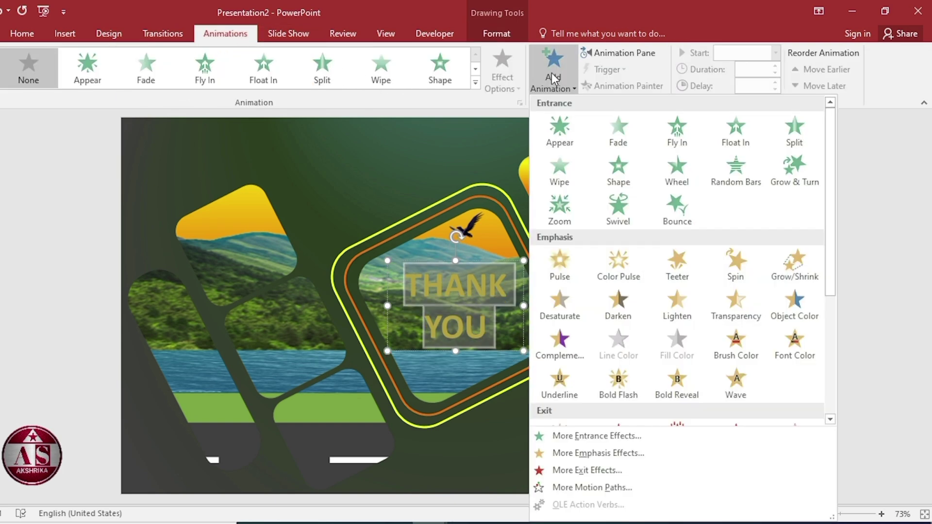
click(558, 262)
click(633, 54)
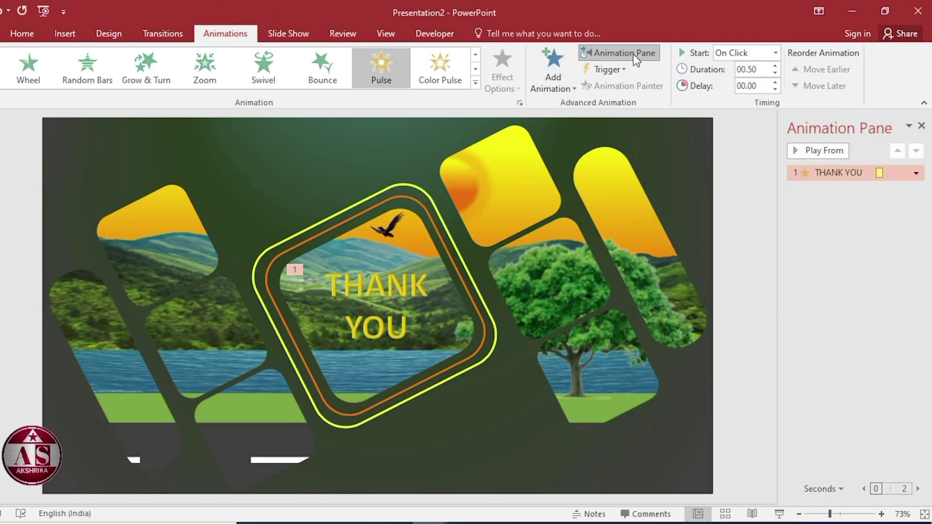
Time the pulse to start With Previous, last 5 seconds, and repeat until end of slide
click(916, 173)
click(840, 254)
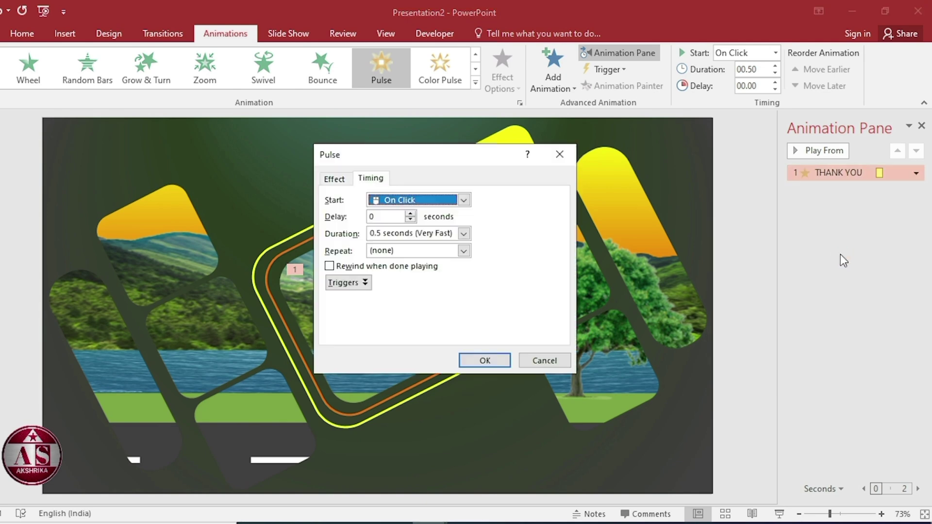
click(464, 200)
click(431, 227)
click(464, 234)
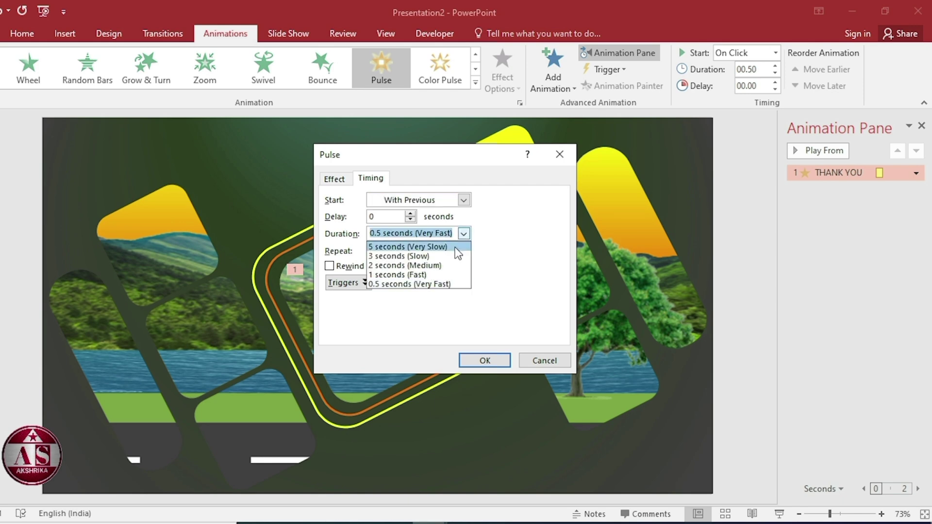
click(449, 248)
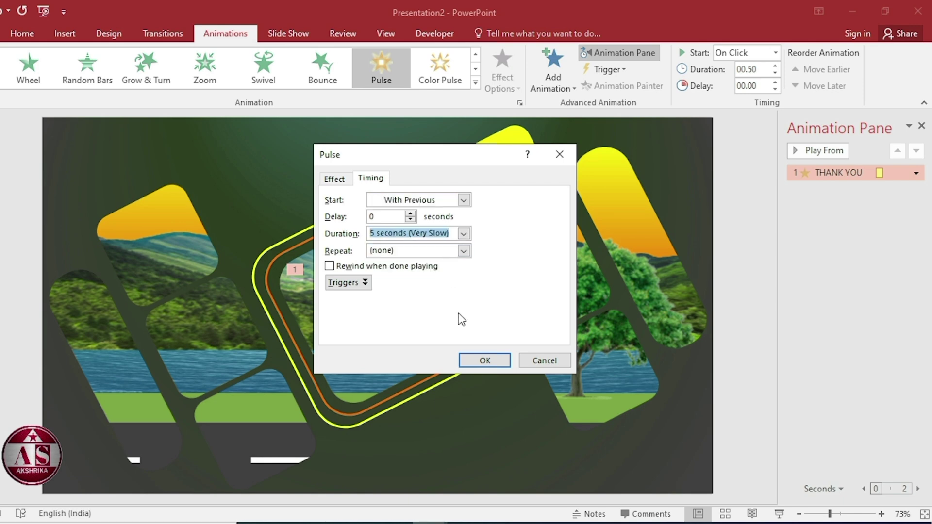
click(464, 252)
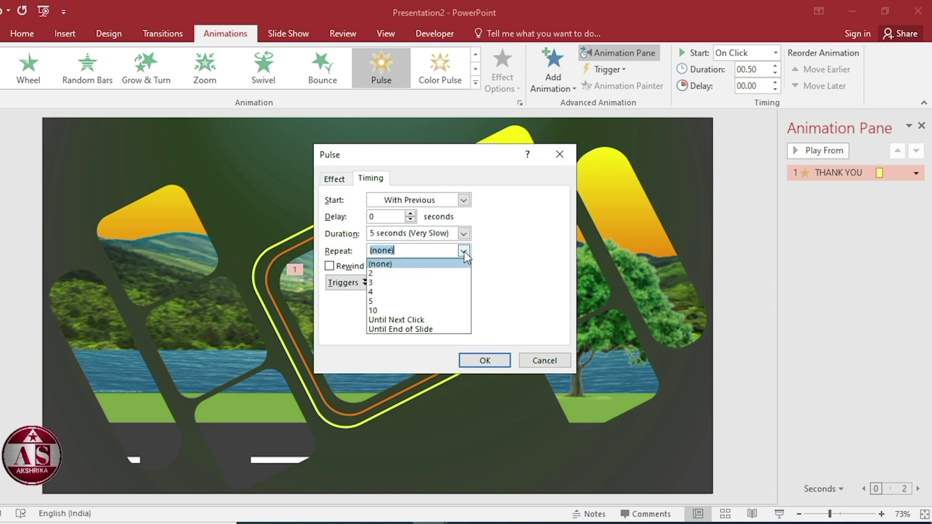
click(444, 329)
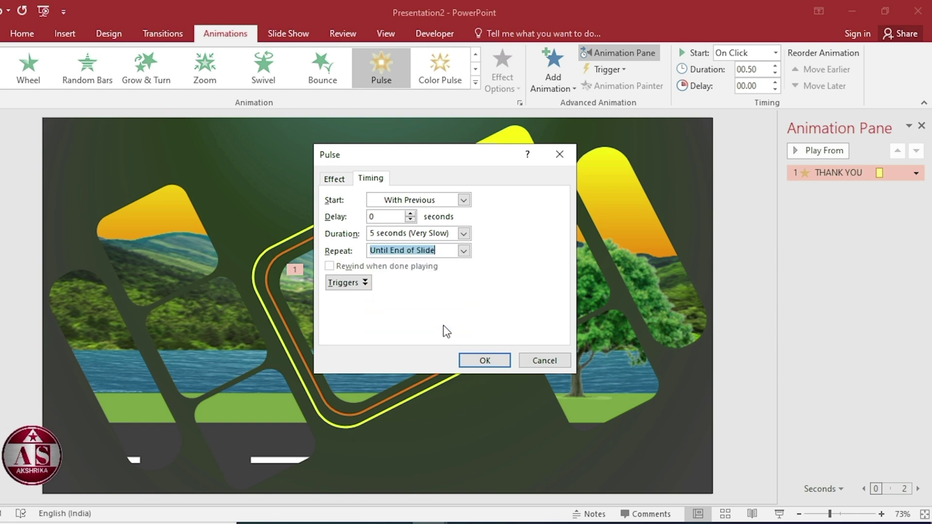
click(464, 359)
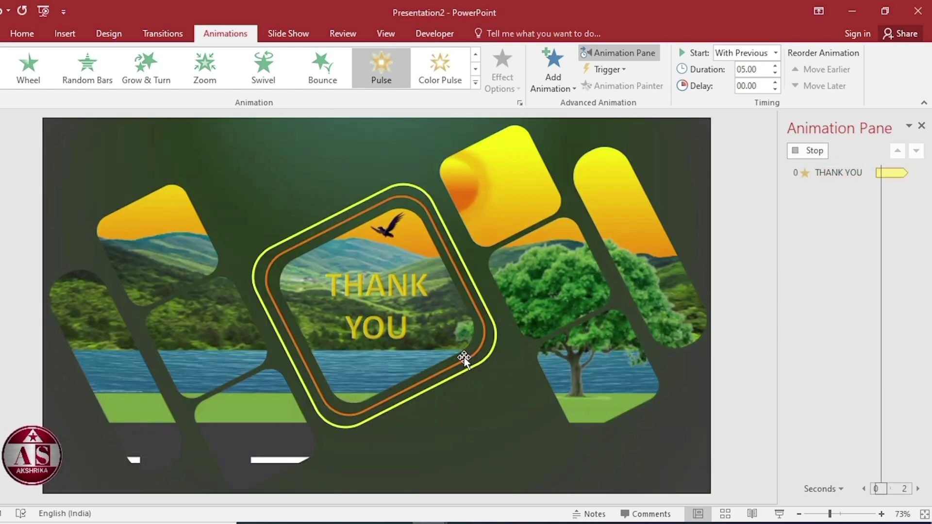
Add a Spin emphasis animation to the rounded frame around THANK YOU
click(410, 200)
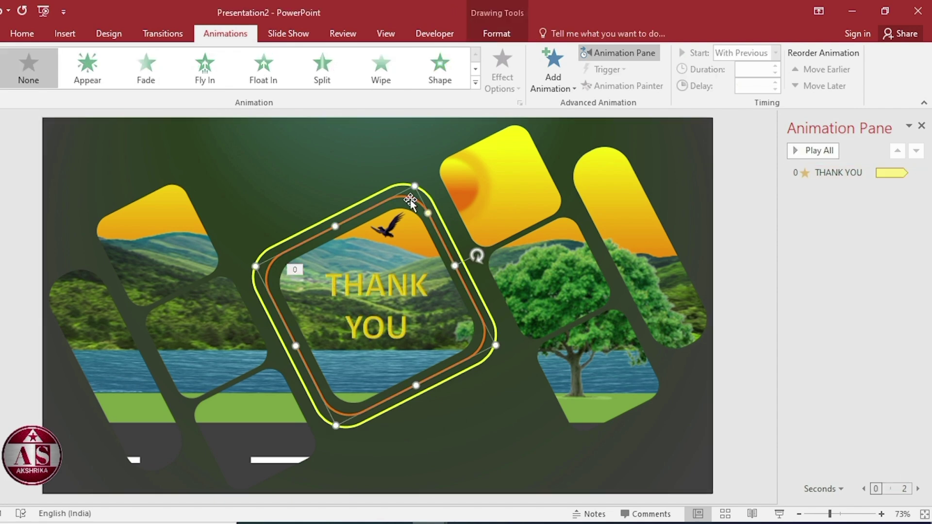
click(555, 88)
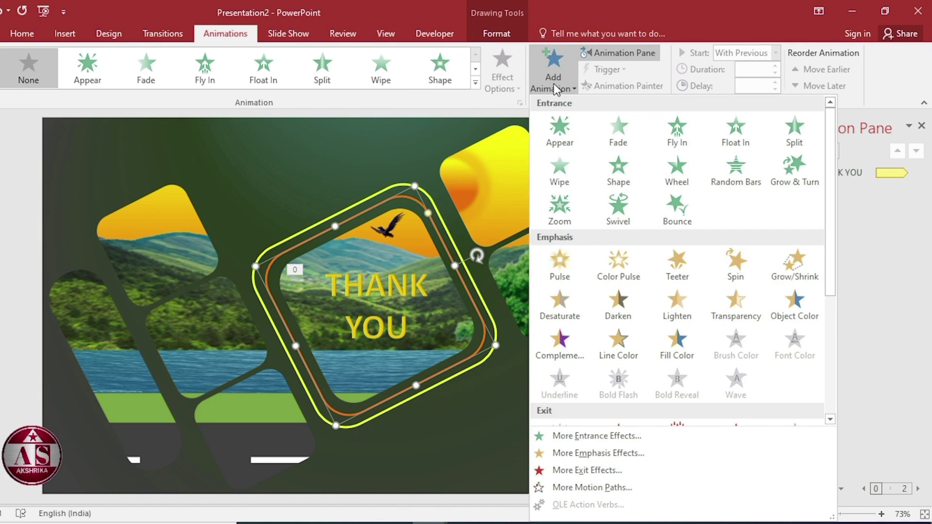
click(735, 263)
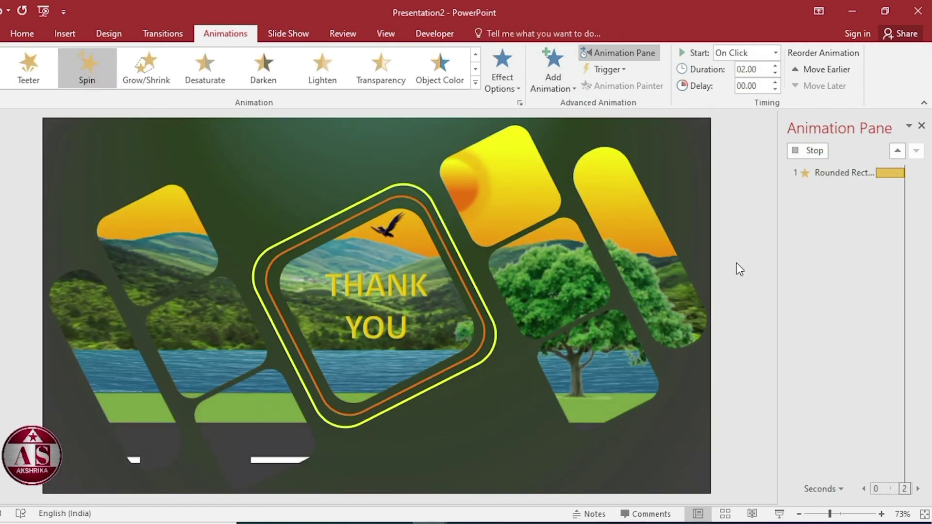
Time the spin to start With Previous, take 5 seconds, and repeat until end of slide
click(916, 189)
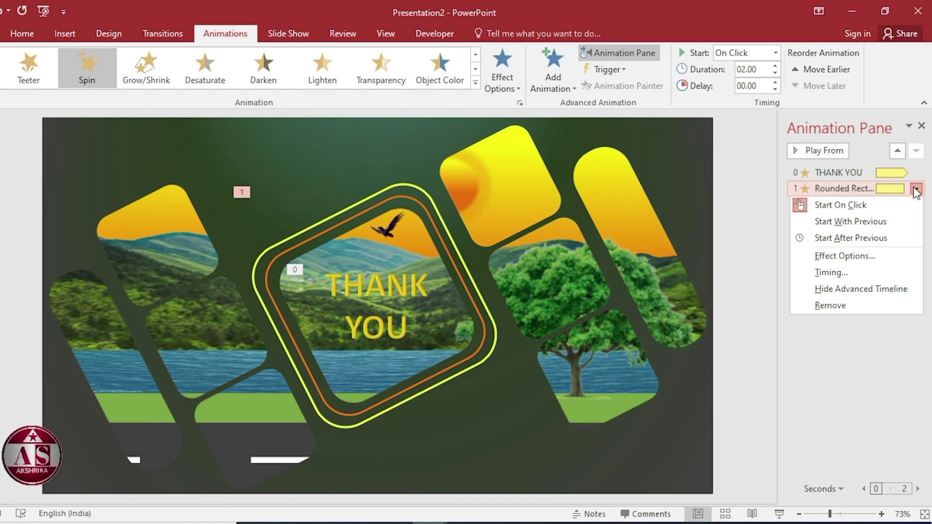
click(863, 273)
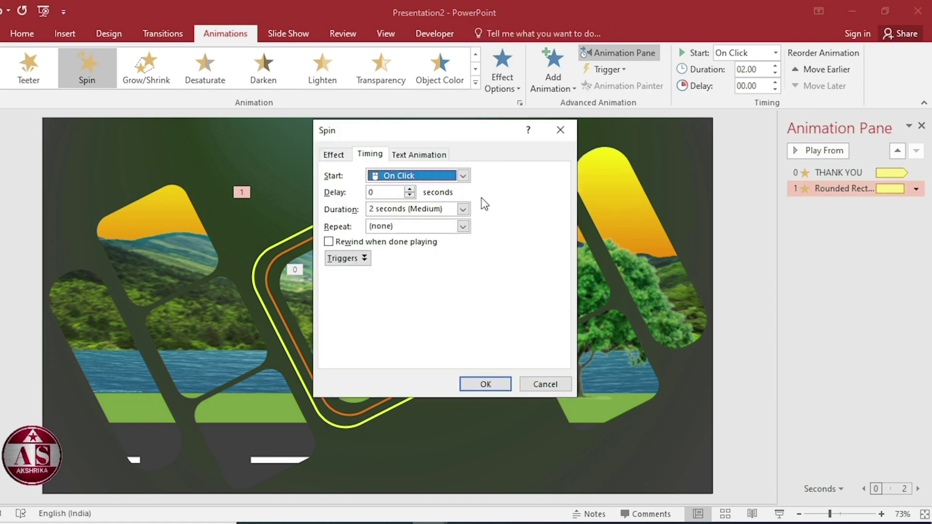
click(463, 176)
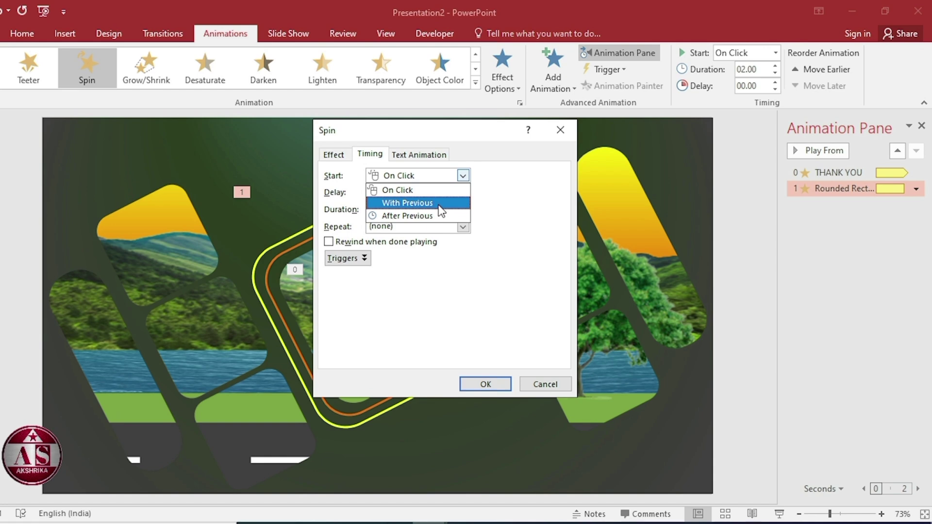
click(417, 203)
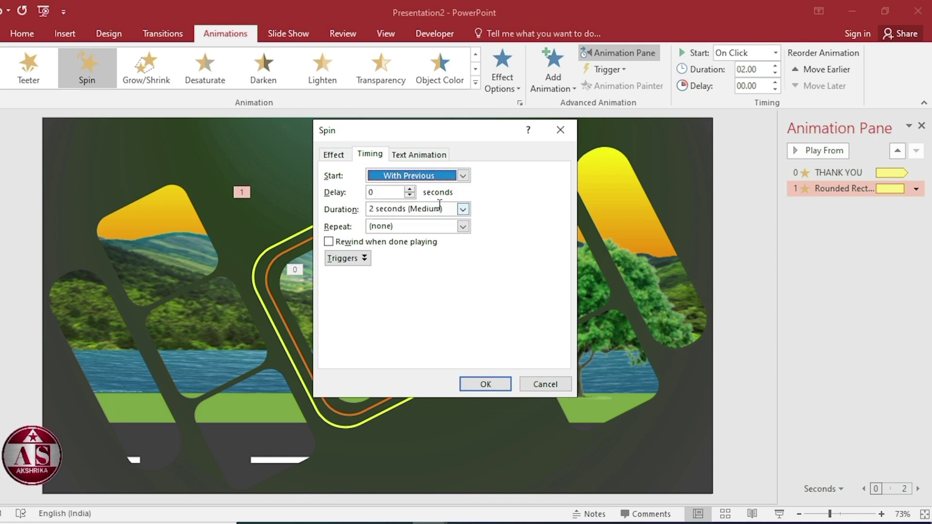
click(464, 212)
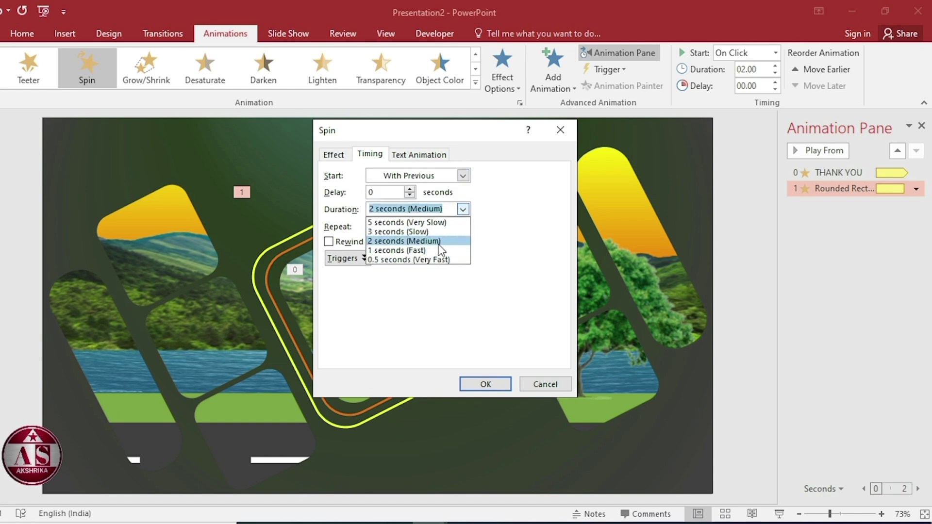
click(445, 222)
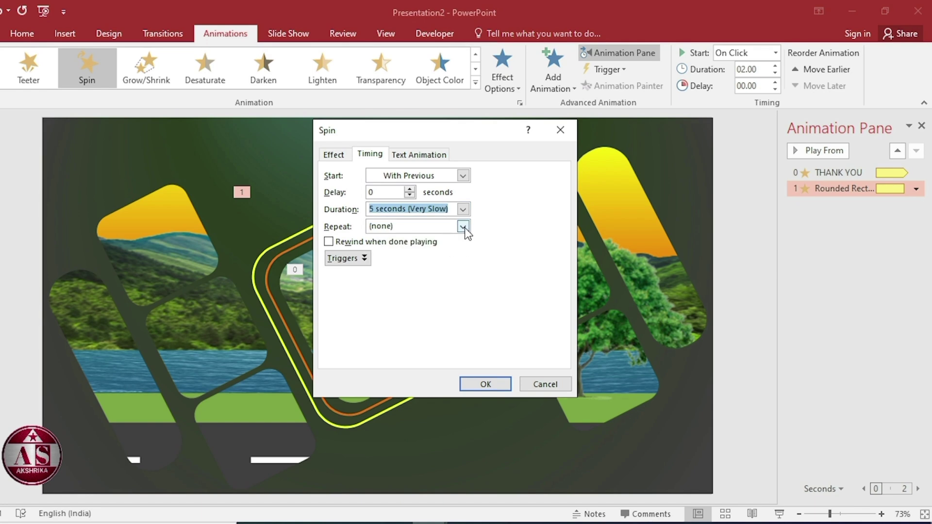
click(463, 227)
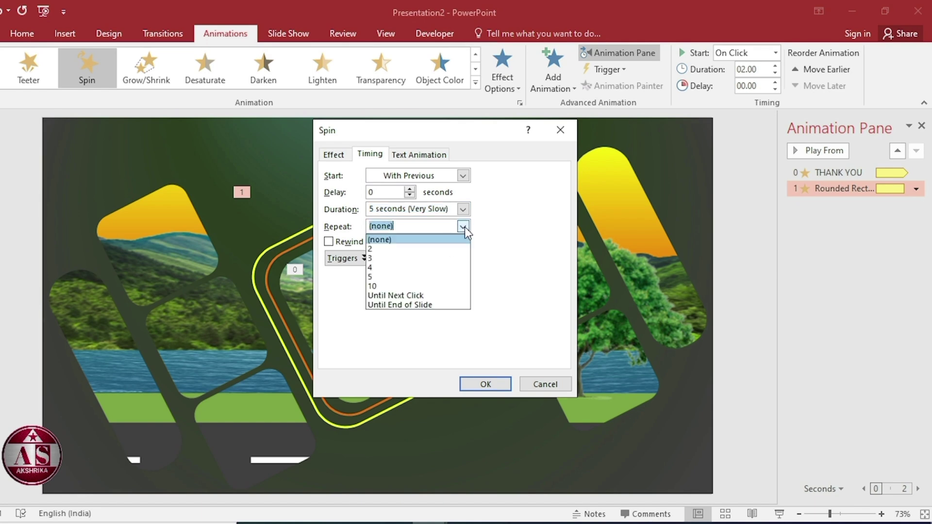
click(432, 304)
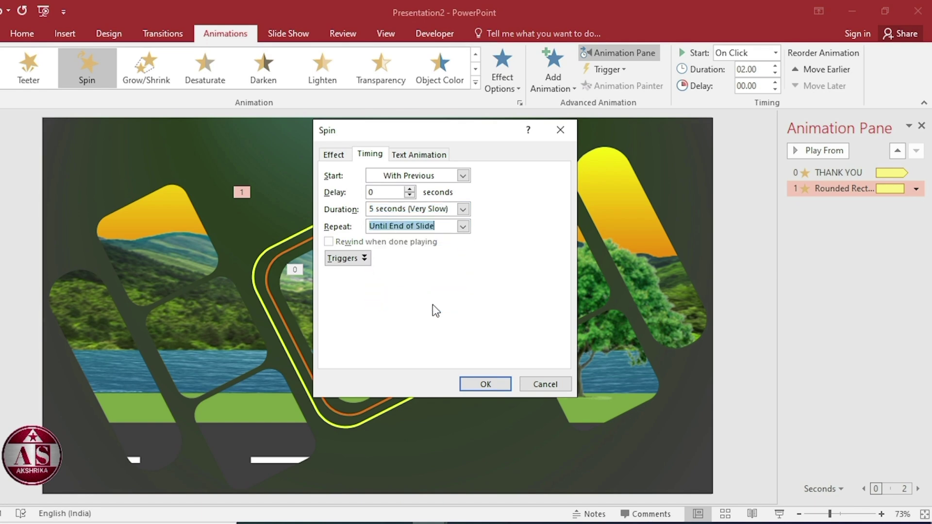
click(486, 385)
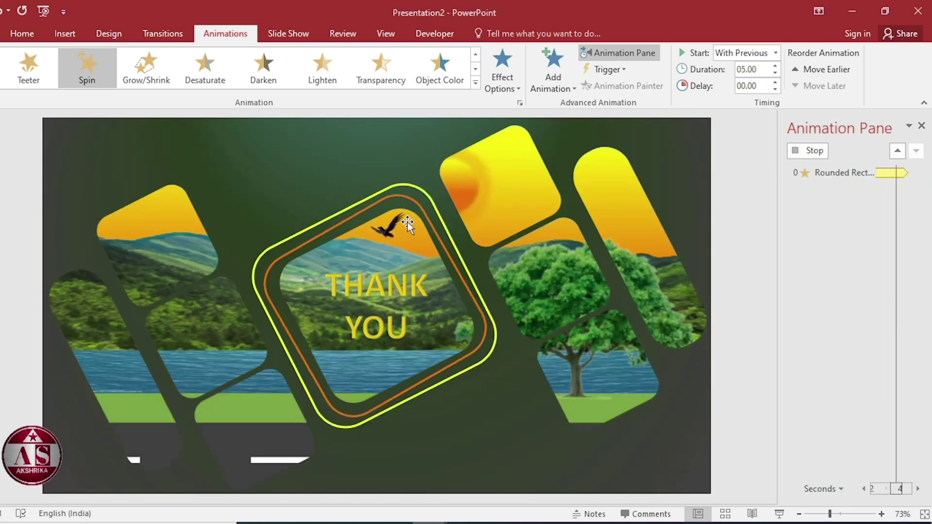
Copy the frame's spin to the other centre frame with Animation Painter and make it counterclockwise
click(410, 199)
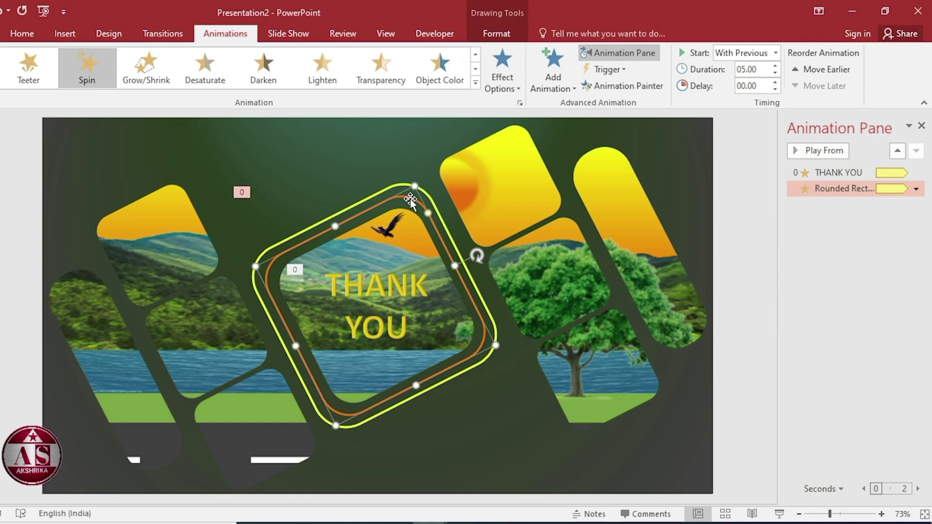
click(629, 86)
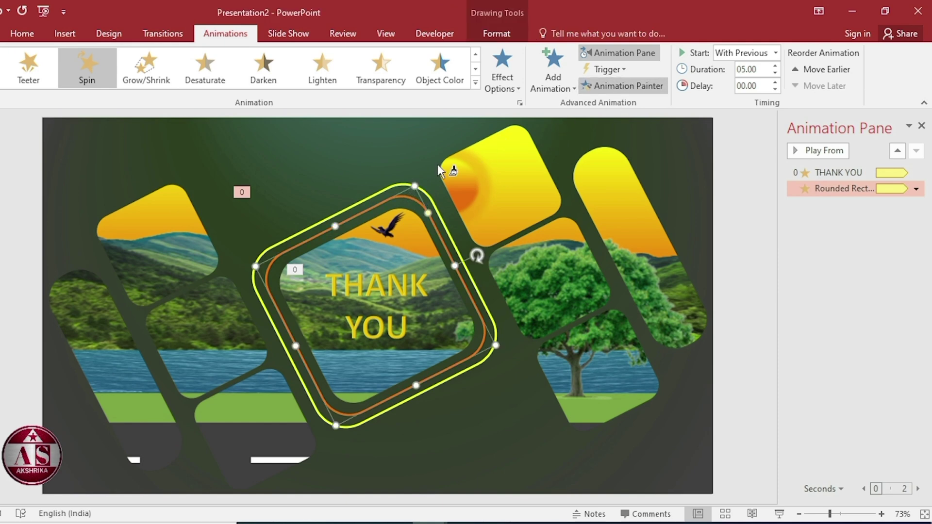
click(398, 182)
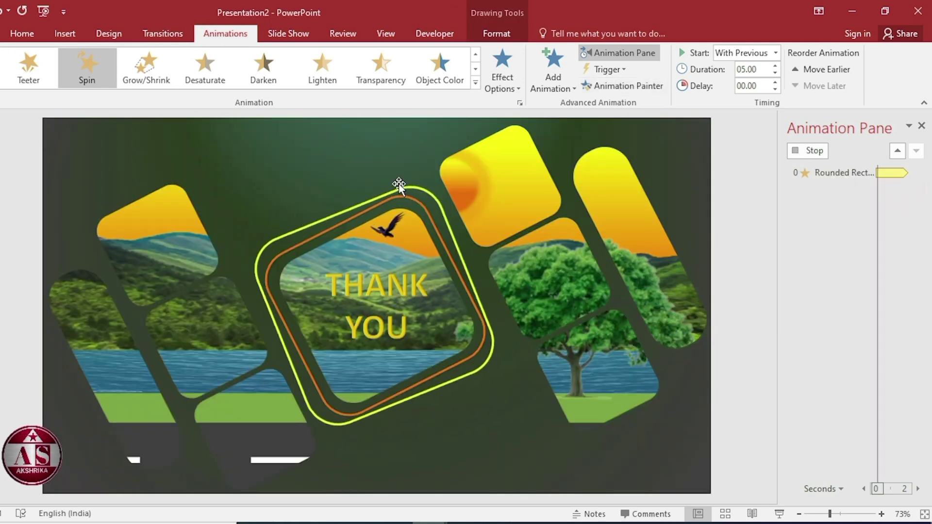
click(506, 82)
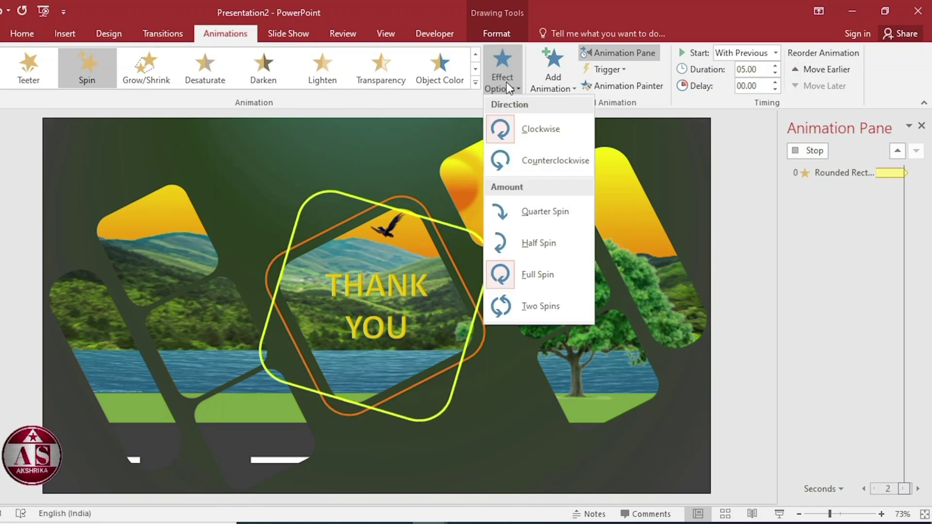
click(532, 165)
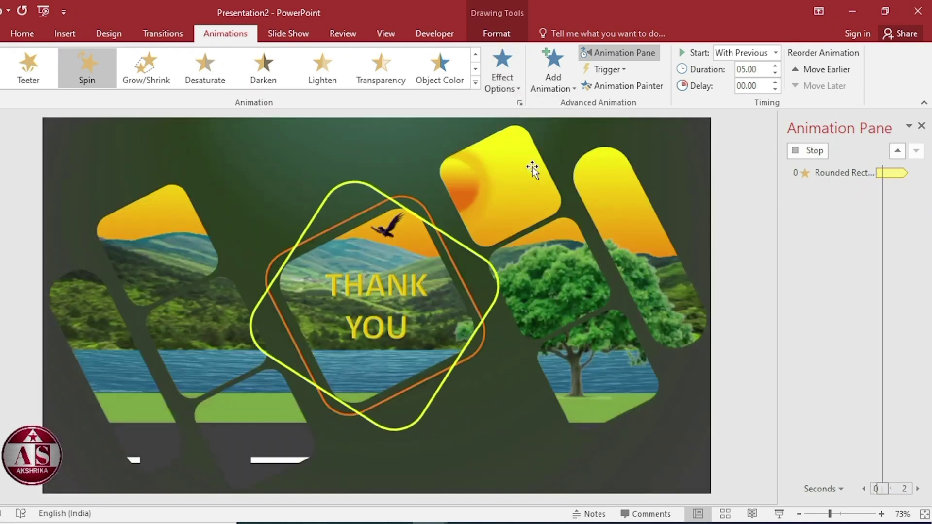